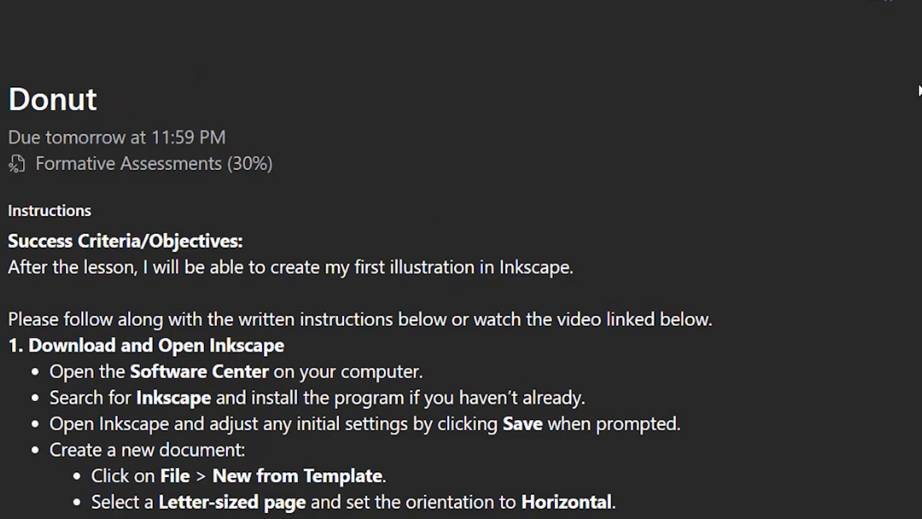
Download the reference images 1_Donut.png, 2_Glaze.png, 3_Toppings.png and 3_ToppingsPg2.png from the Donut assignment's reference materials
scroll(767, 277, "down", 20)
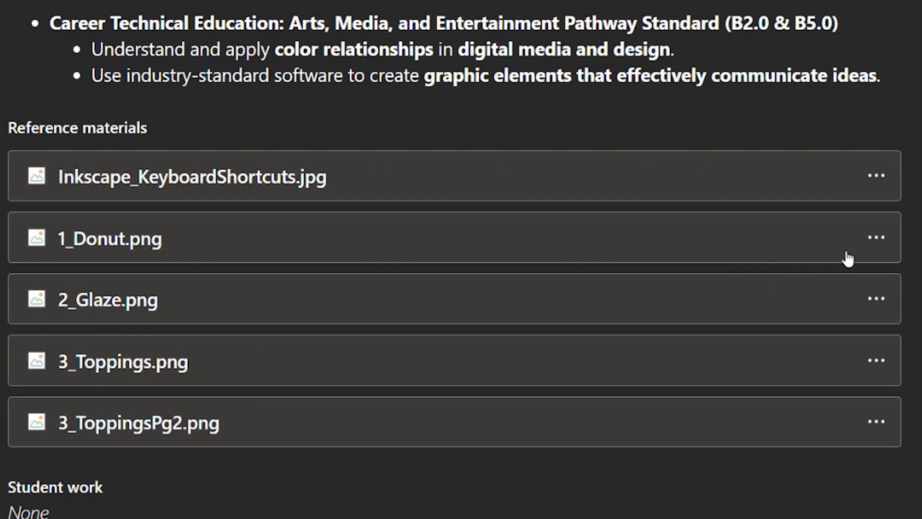
left_click(872, 244)
left_click(796, 389)
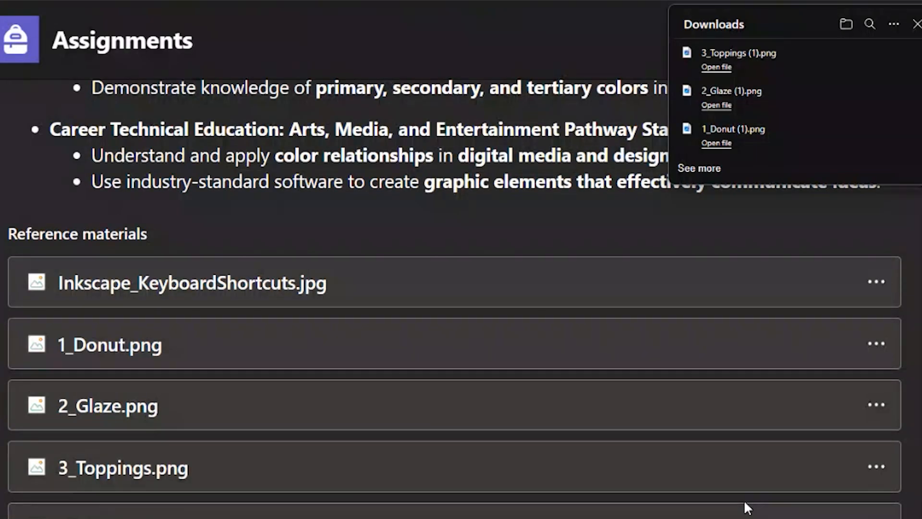
left_click(877, 518)
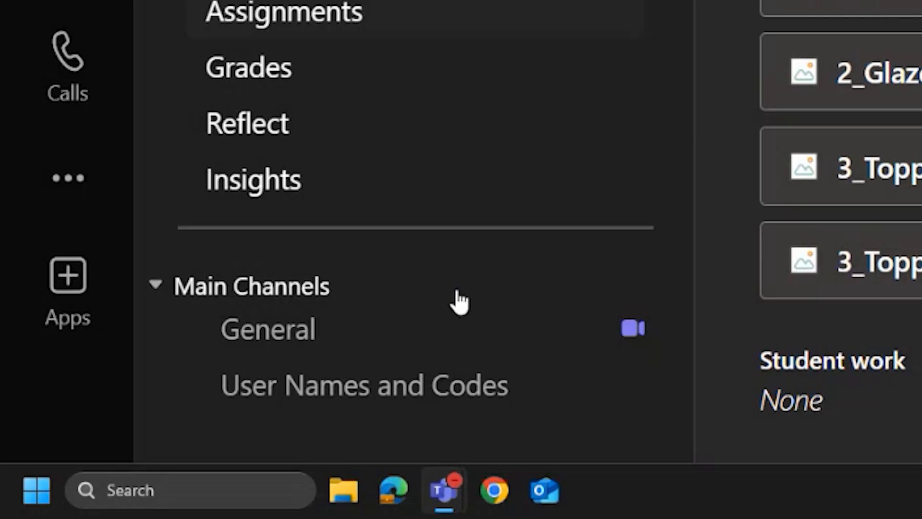
Search the computer for Inkscape and launch it
left_click(251, 483)
type("inksca")
key("Return")
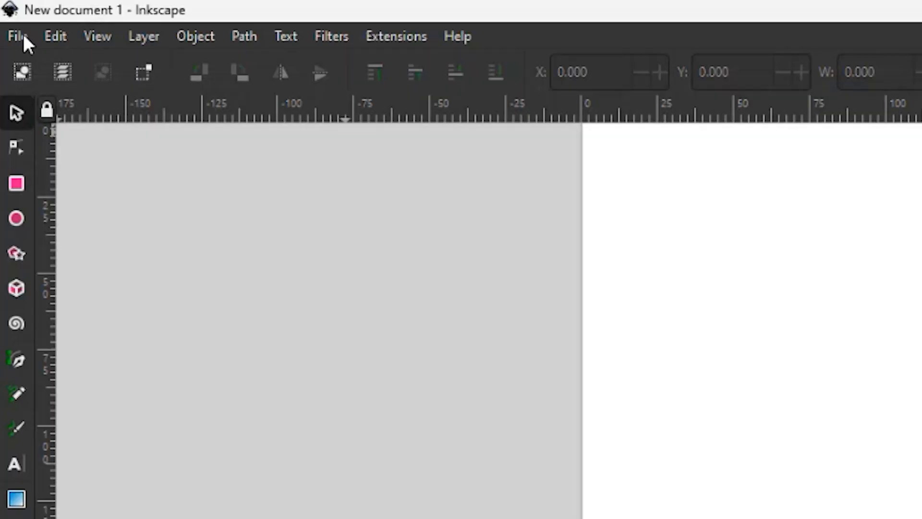
Create a new document from the Blank Page template with Letter 8.5 × 11 in size and Horizontal (Landscape) orientation
left_click(19, 36)
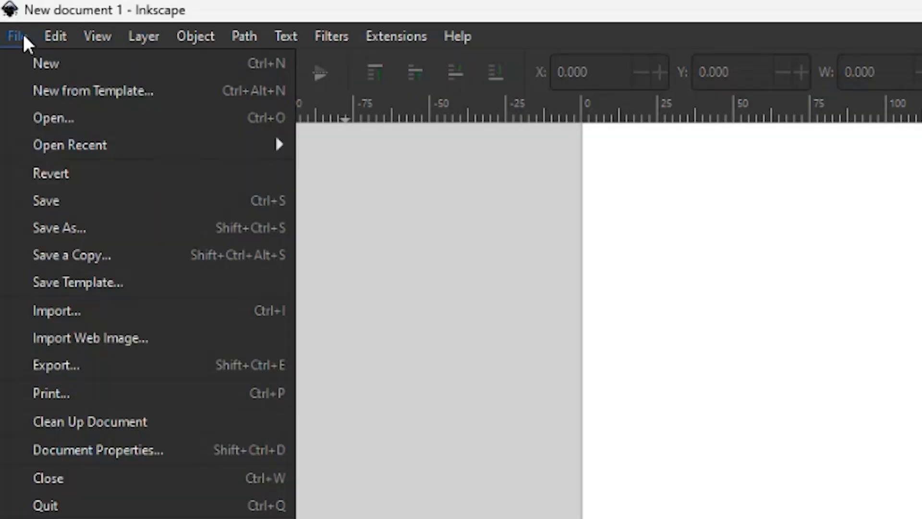
left_click(117, 96)
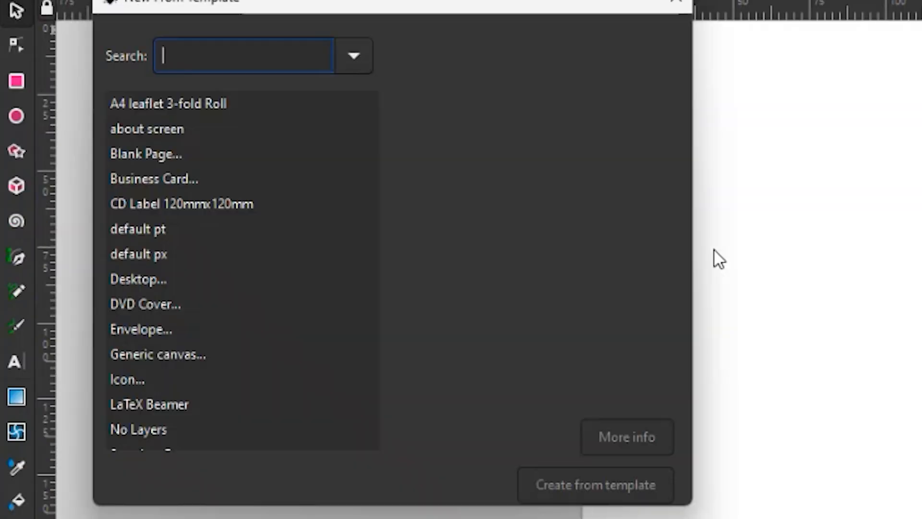
left_click(281, 158)
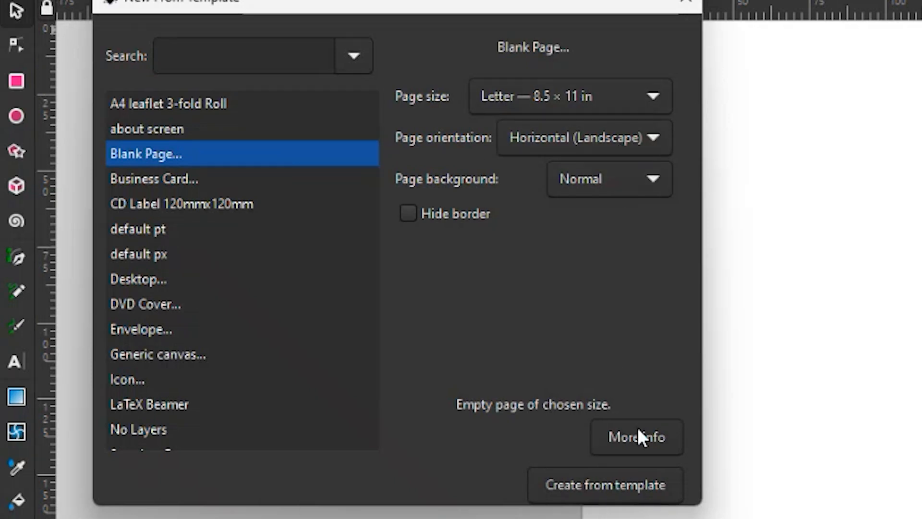
left_click(636, 488)
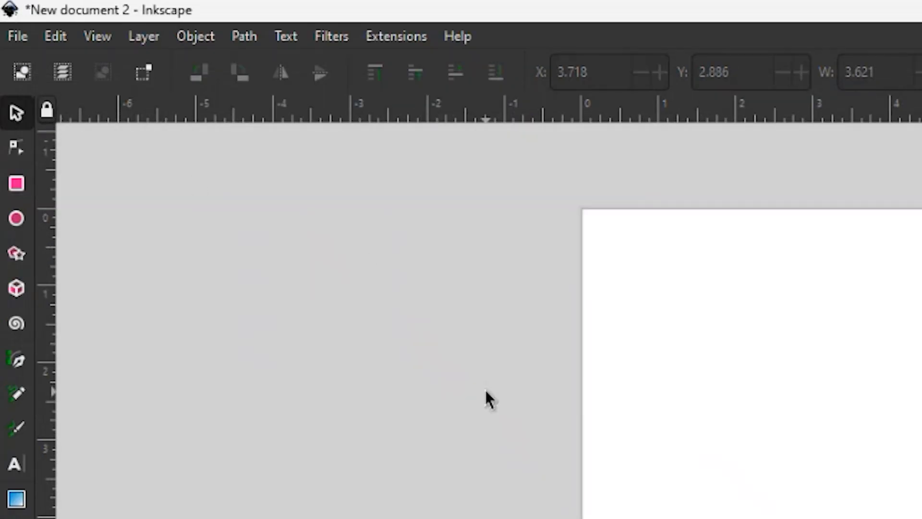
Start saving the document under a new name and browse to the P3 folder inside 2024_2025_Demo in the cloud Documents folder
left_click(14, 38)
left_click(86, 228)
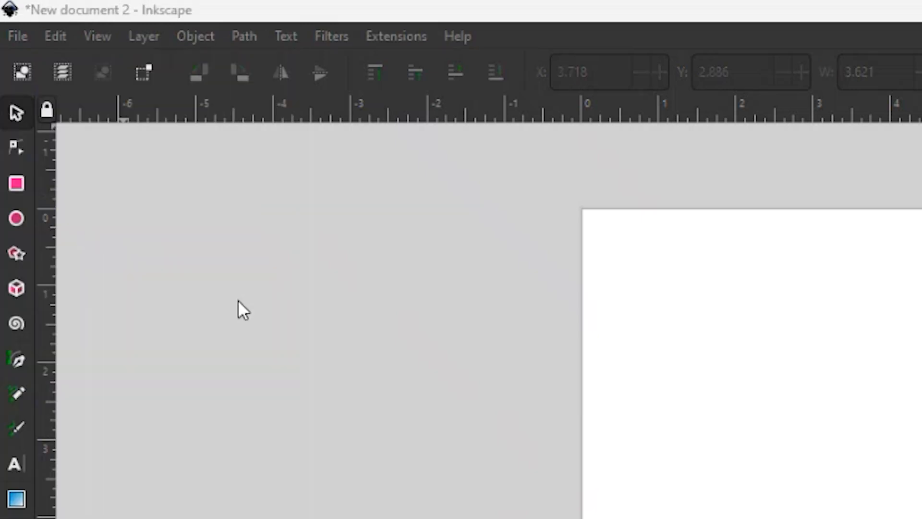
left_click(105, 135)
left_click(108, 195)
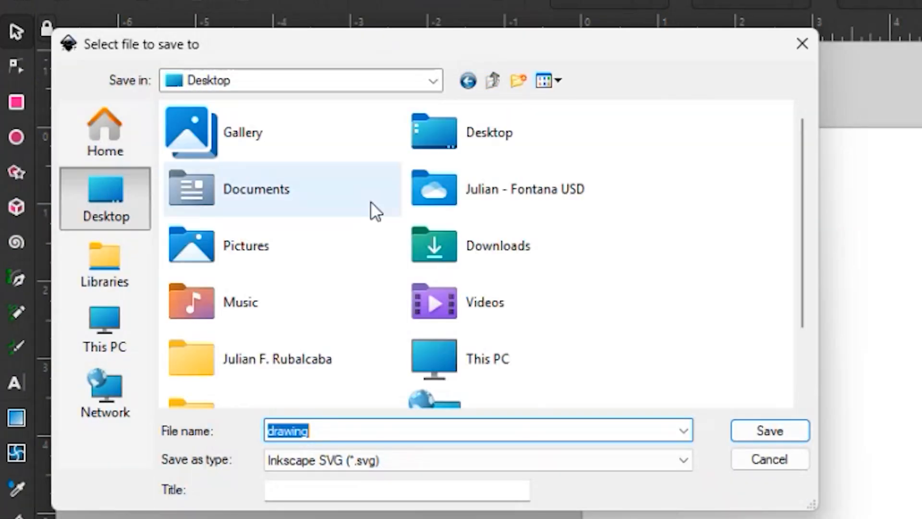
double_click(440, 198)
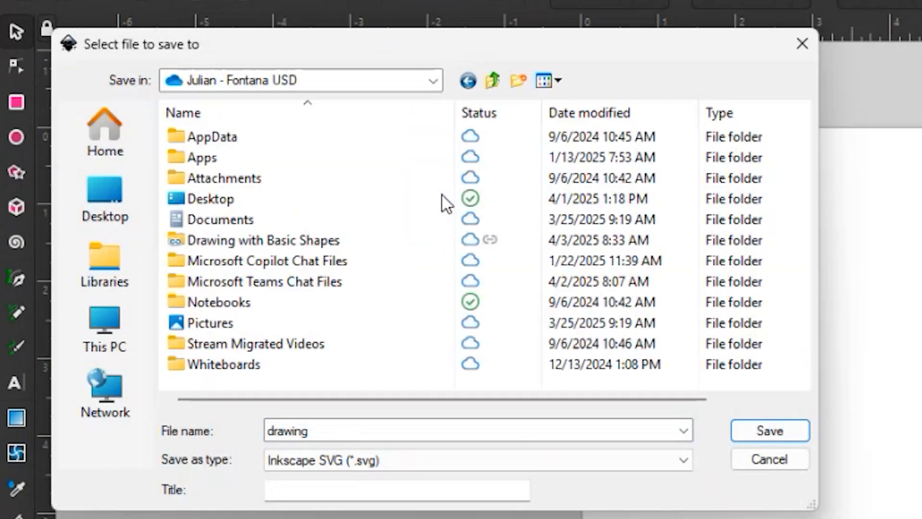
double_click(249, 219)
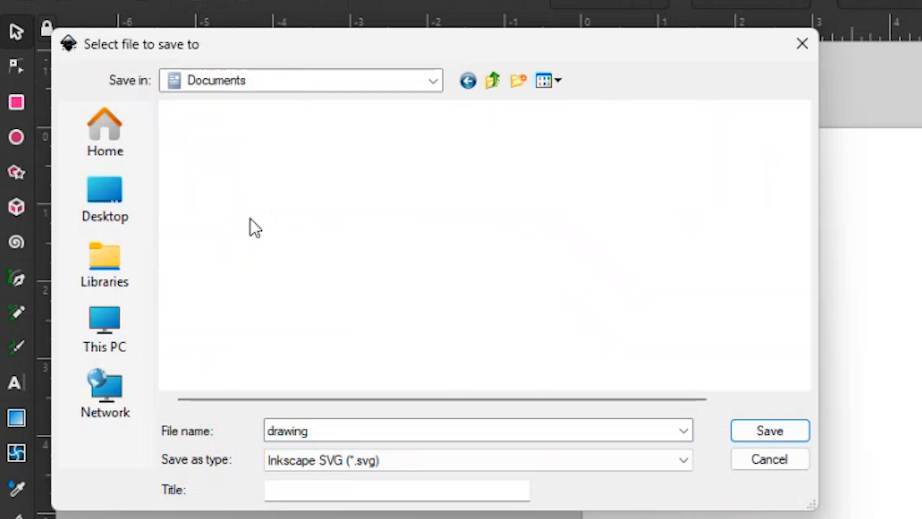
double_click(232, 303)
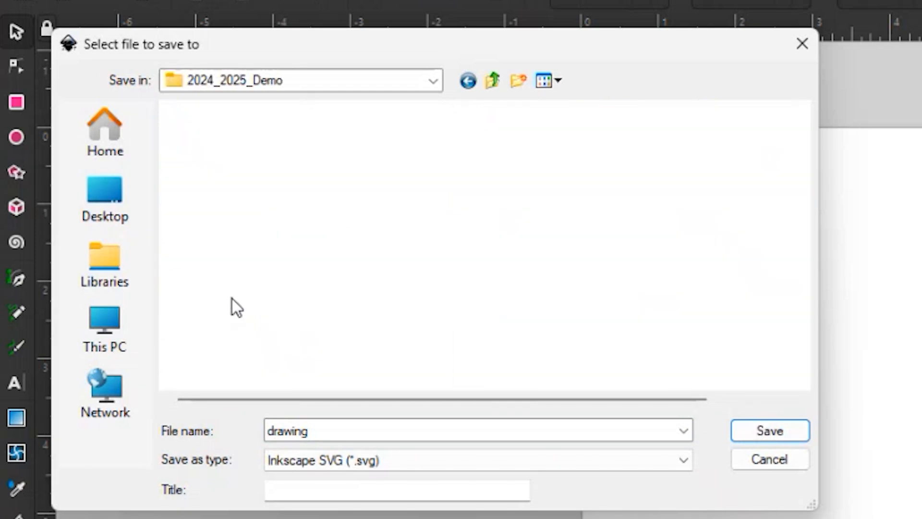
double_click(215, 201)
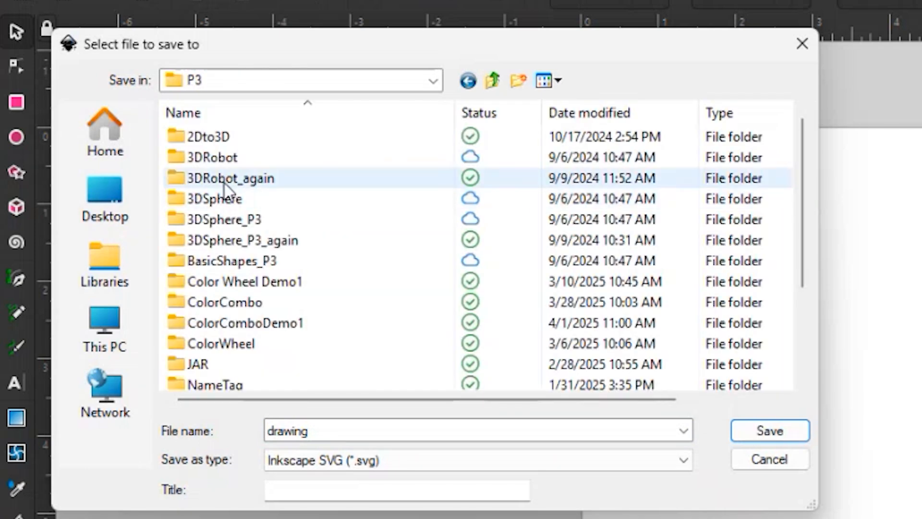
Create a folder named Donut in P3 and save the drawing there as an Inkscape SVG named with the author's name plus Donut_P3
left_click(516, 81)
type("Donut")
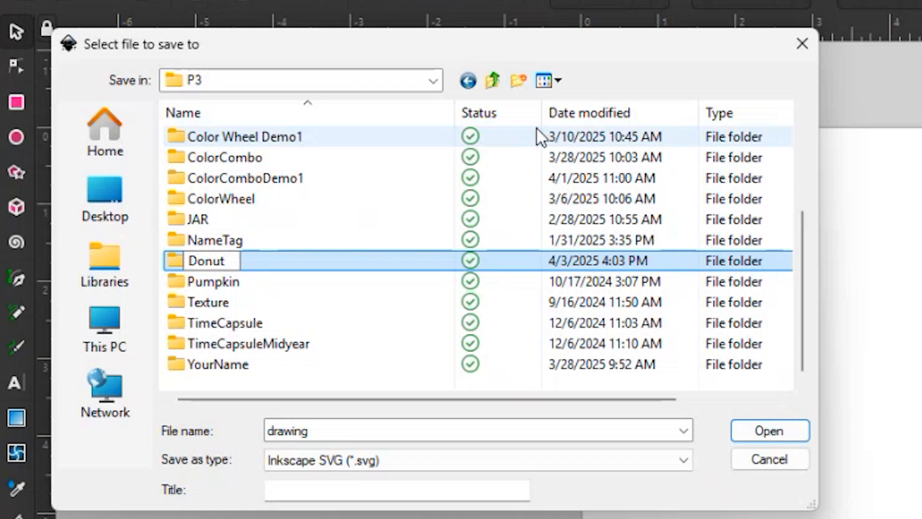
key("Return")
double_click(206, 219)
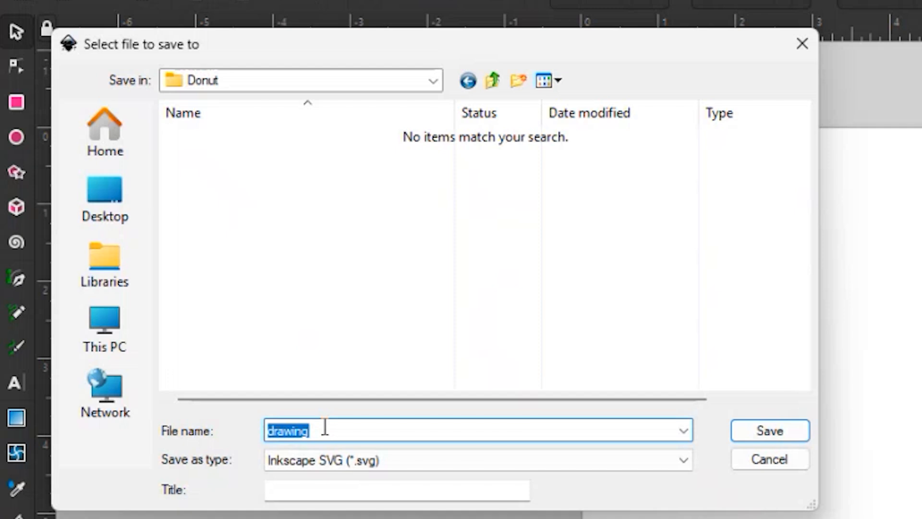
type("JulianR_Donut_P3")
left_click(765, 433)
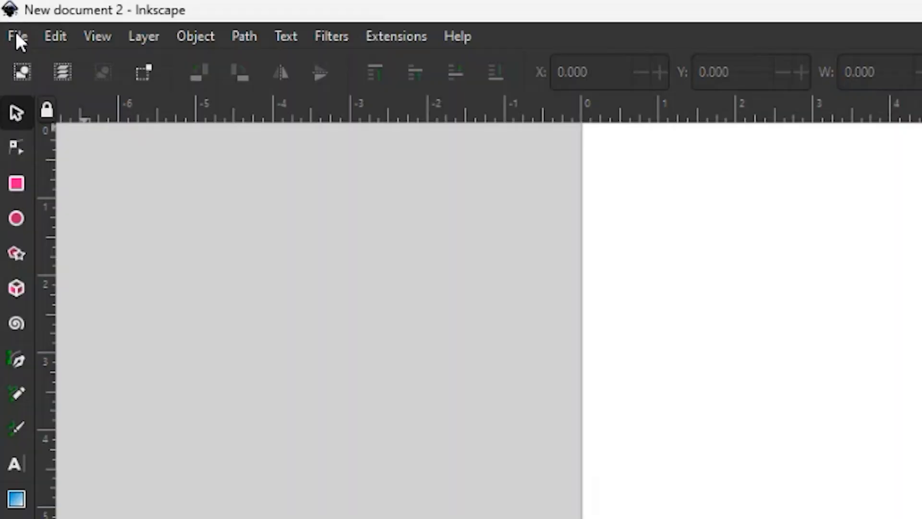
Import the 1_Donut (1) image as embedded with DPI from file and automatic rendering, and position it over the page
left_click(16, 34)
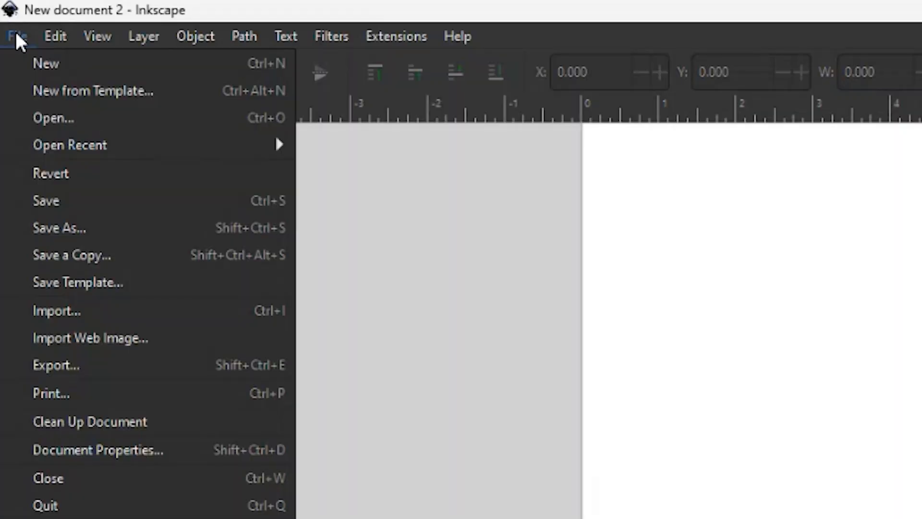
left_click(87, 310)
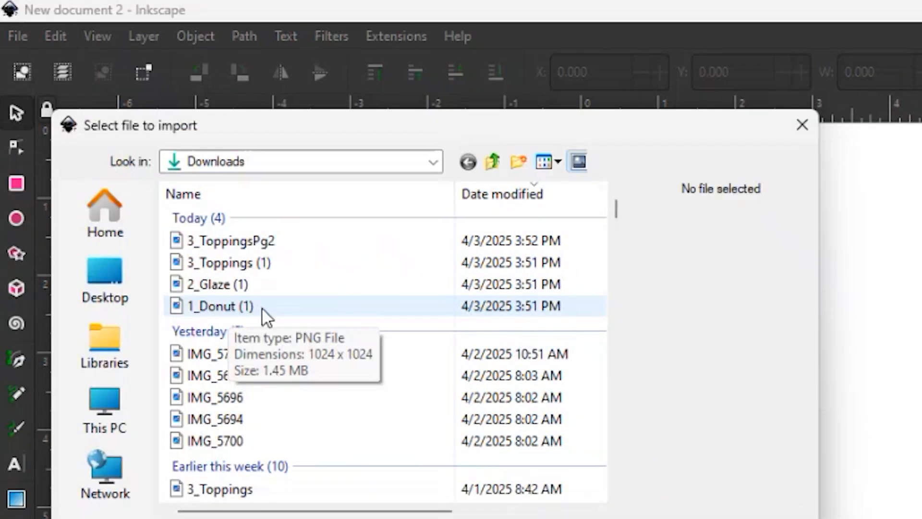
left_click(261, 308)
left_click(580, 518)
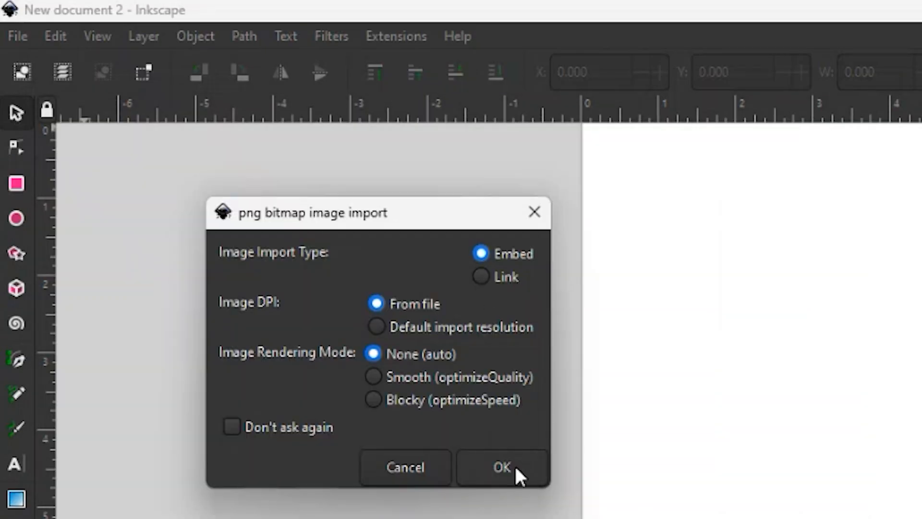
left_click(514, 464)
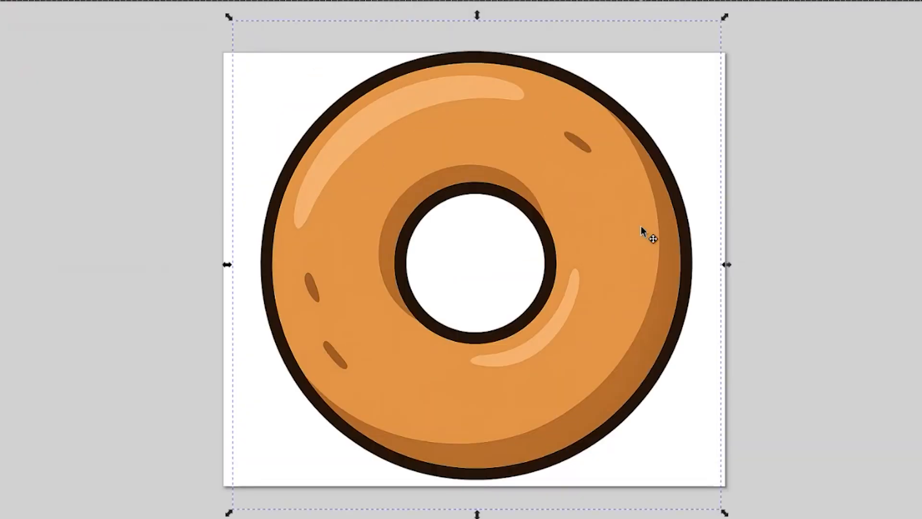
mouse_move(640, 227)
left_mouse_down()
mouse_move(643, 242)
mouse_move(643, 233)
left_mouse_up()
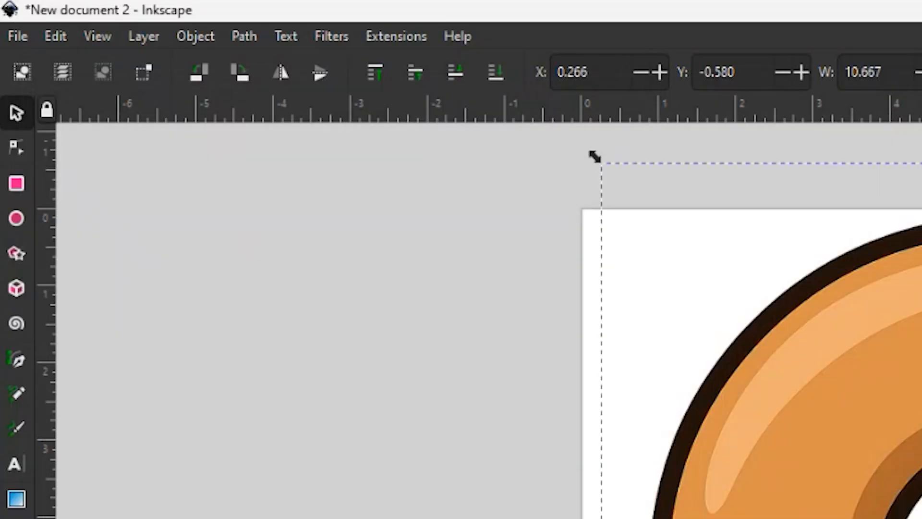
Show the layers and objects list, rename Layer 1 to Donut and rename the imported image inside it to Ref
left_click(144, 41)
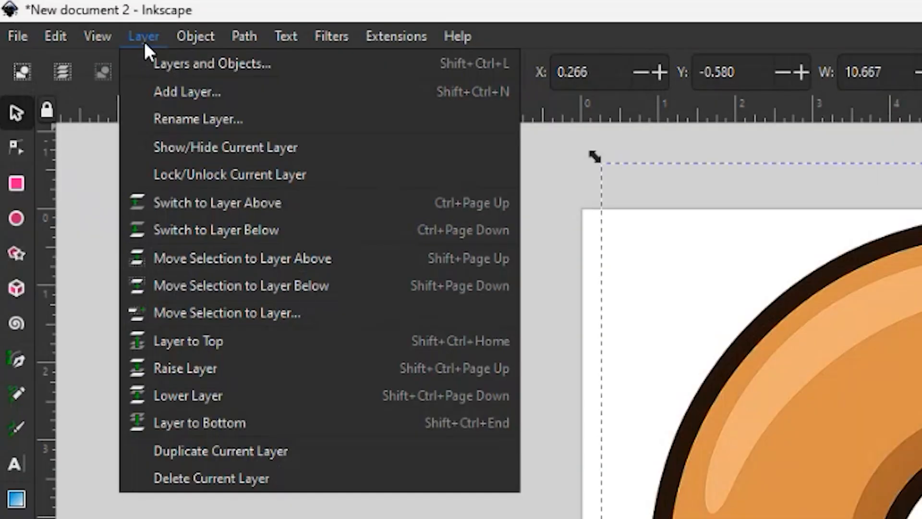
left_click(176, 62)
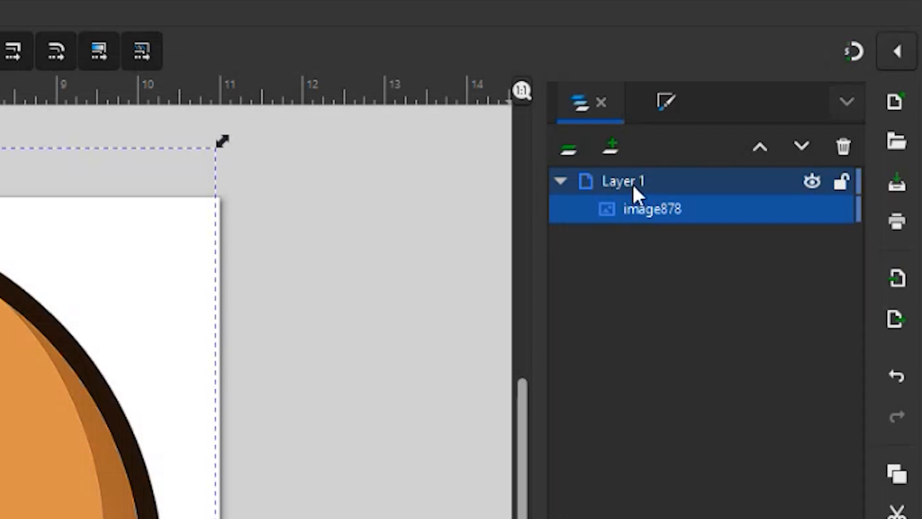
left_click(629, 182)
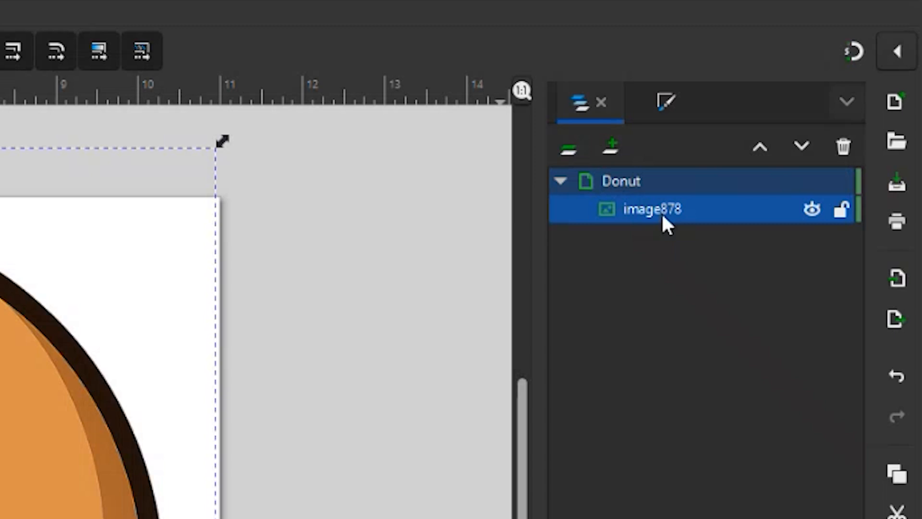
double_click(663, 215)
type("Ref")
key("Return")
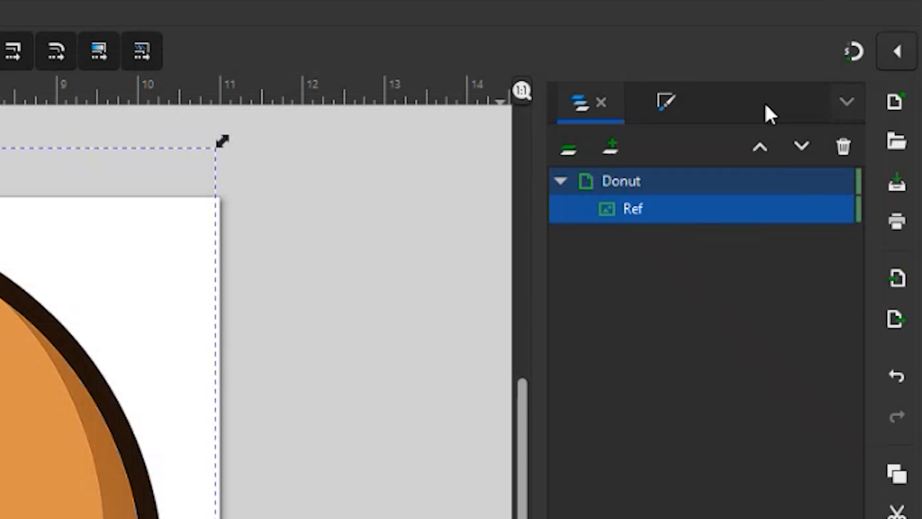
Lower the Ref image's opacity so it is semi-transparent, and lock the image
left_click(845, 102)
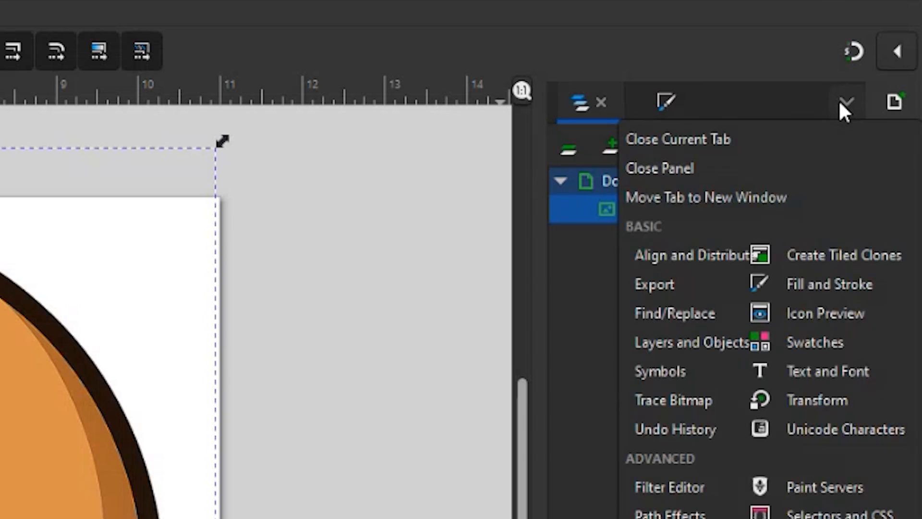
left_click(837, 294)
left_click_drag(771, 491, 672, 491)
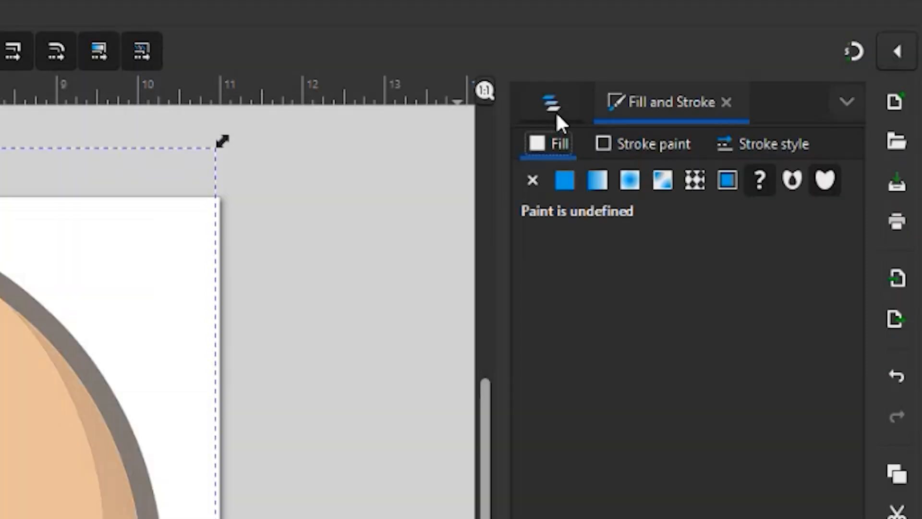
left_click(551, 106)
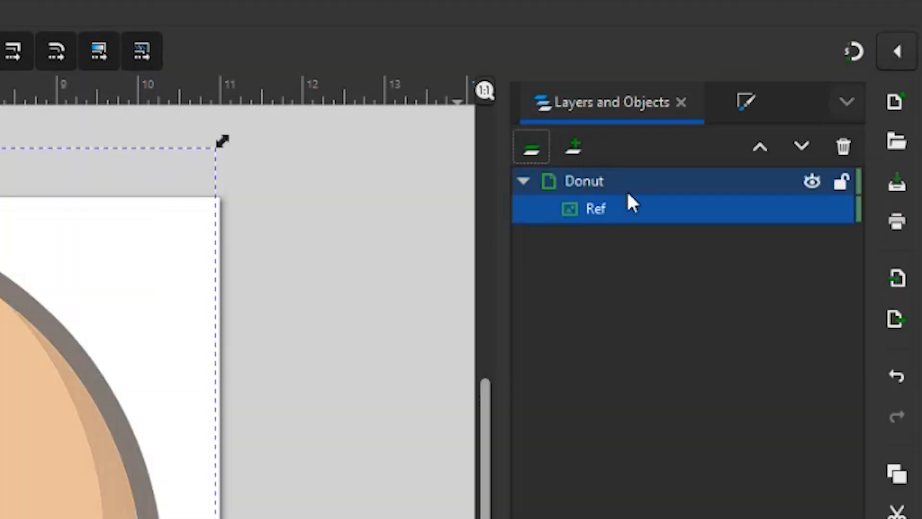
left_click(840, 210)
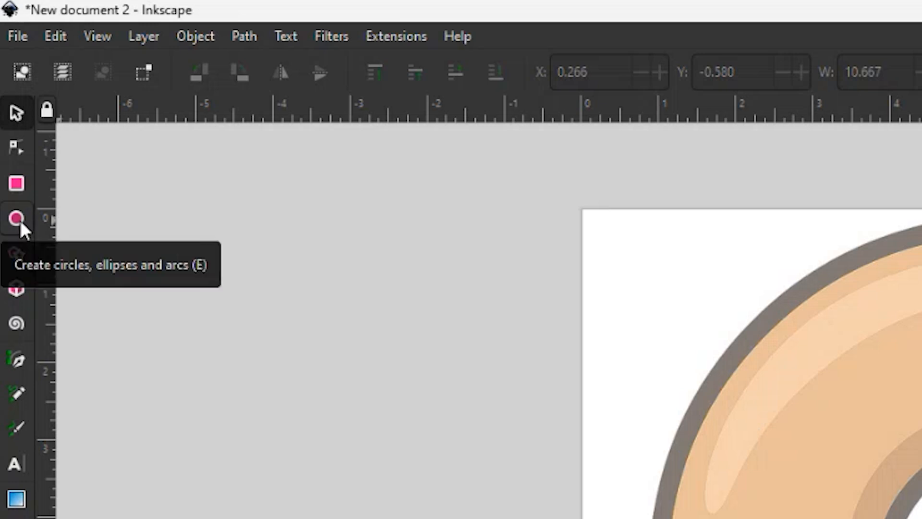
Draw a circle about the size of the donut, filled with the orange sampled from the reference, and shift it toward the page's left edge
left_click(20, 222)
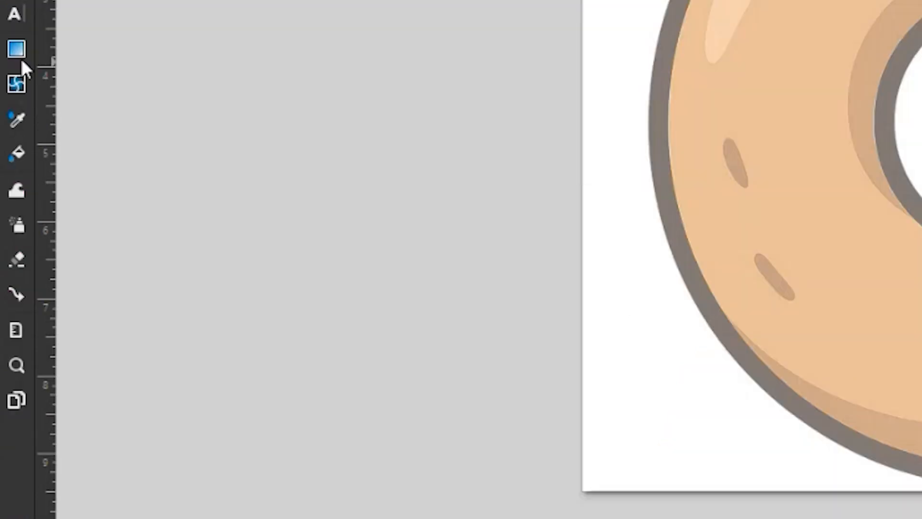
left_click(15, 127)
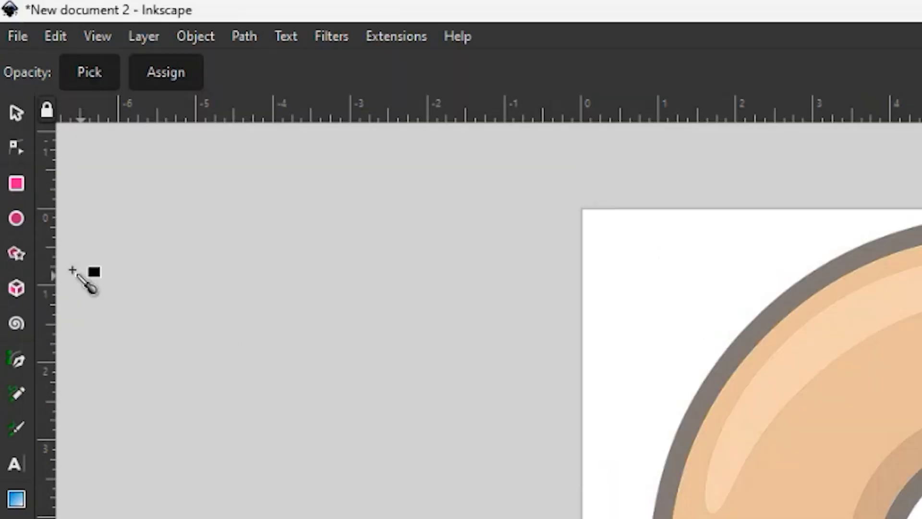
left_click(19, 223)
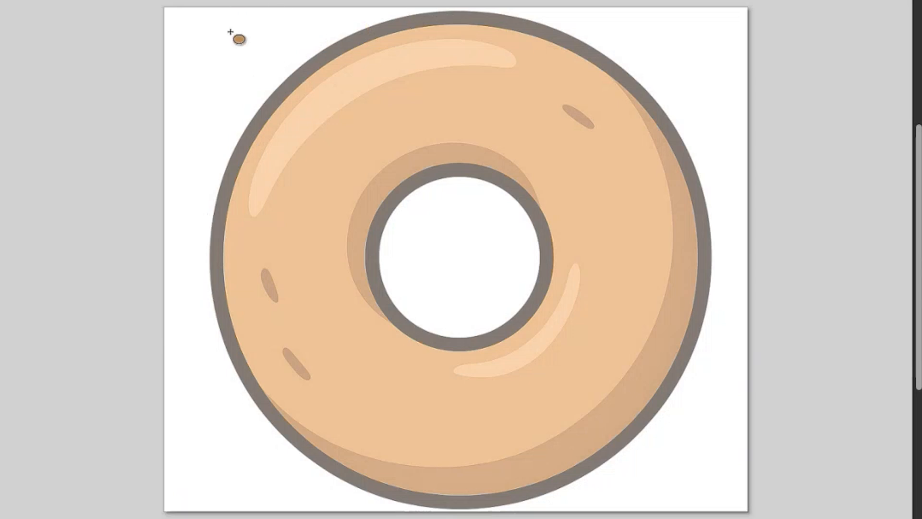
left_click_drag(216, 19, 725, 510)
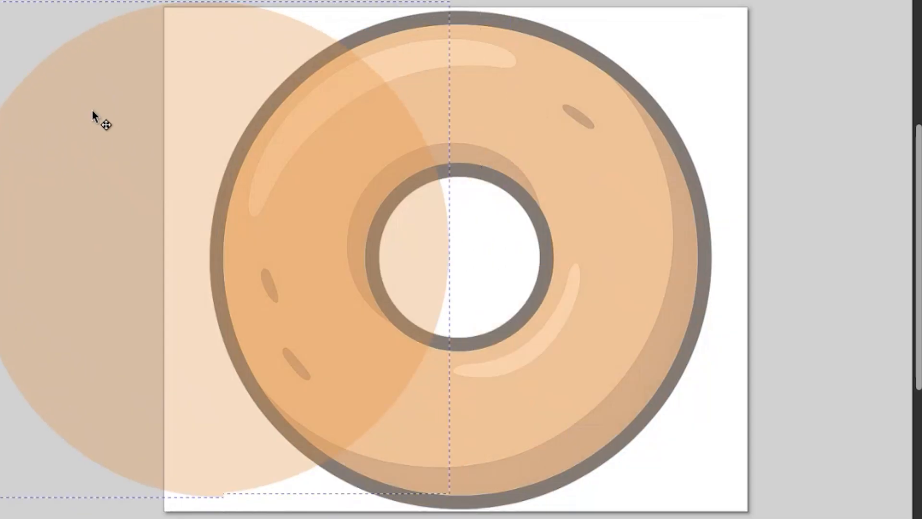
left_click_drag(93, 111, 93, 111)
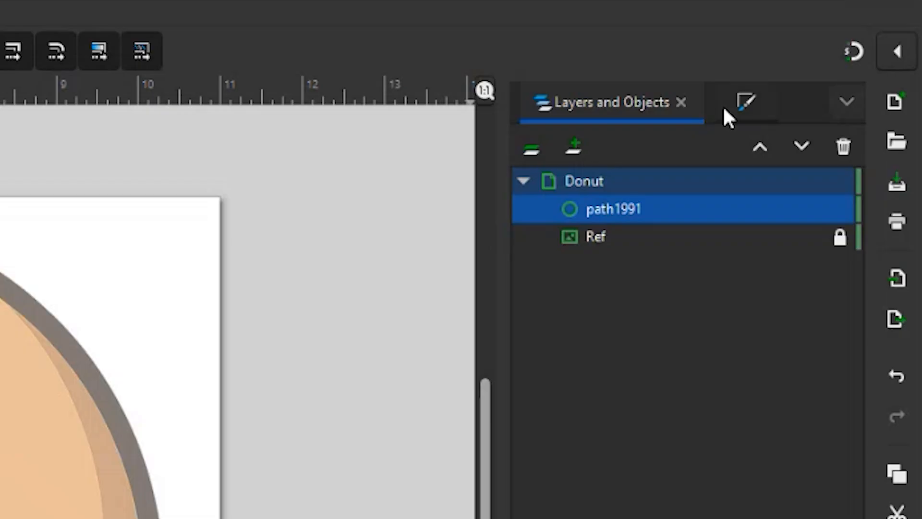
Make the orange circle fully opaque by setting both its opacity and its fill alpha to 100
left_click(740, 110)
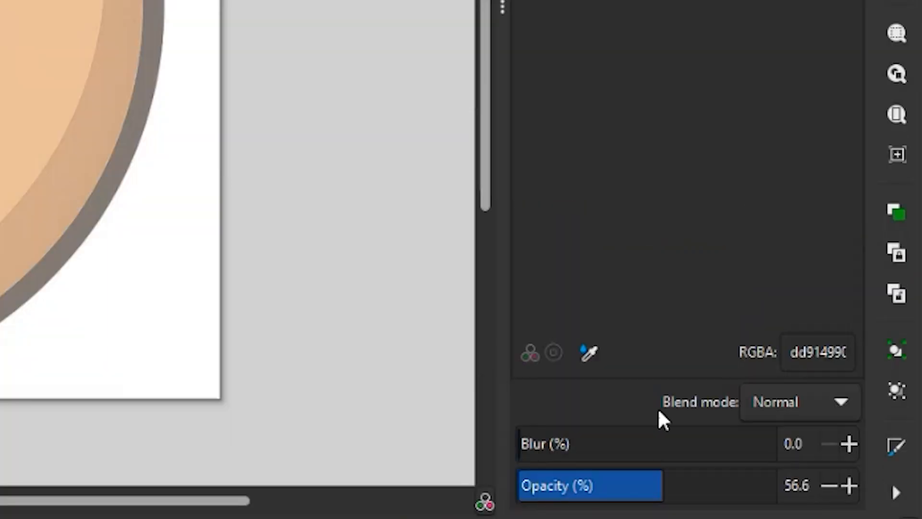
left_click_drag(665, 485, 792, 502)
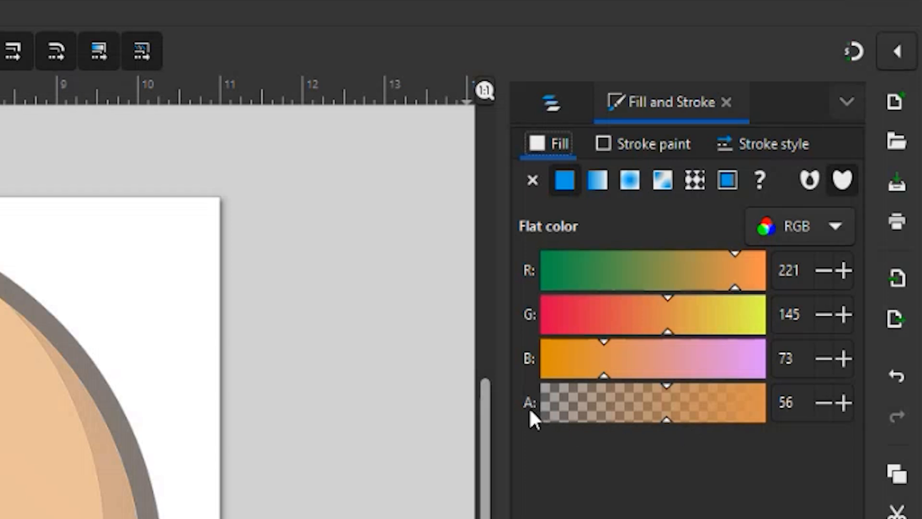
left_click_drag(667, 418, 782, 425)
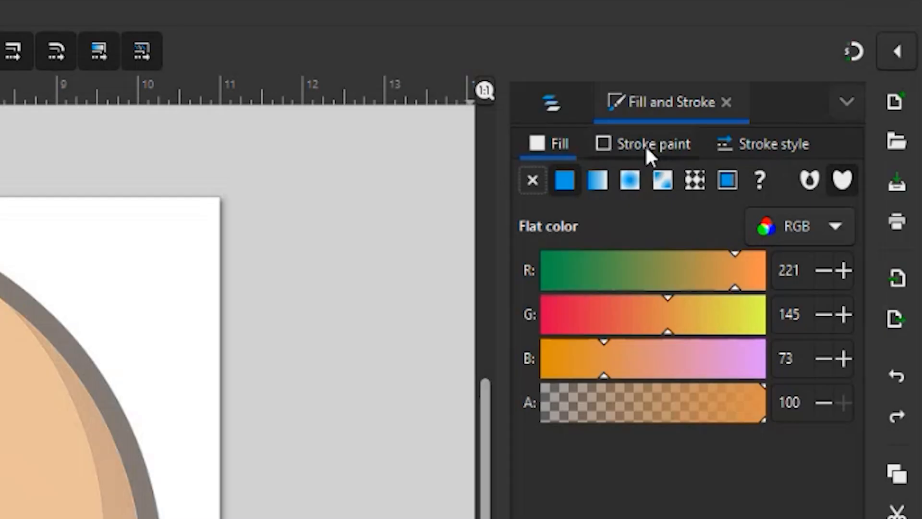
Give the orange circle a flat black stroke, keeping its orange fill
left_click(644, 145)
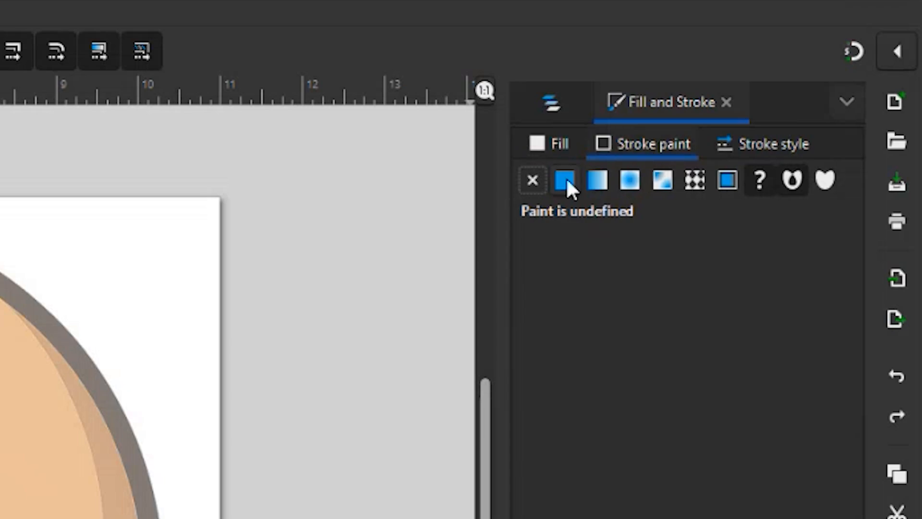
left_click(567, 185)
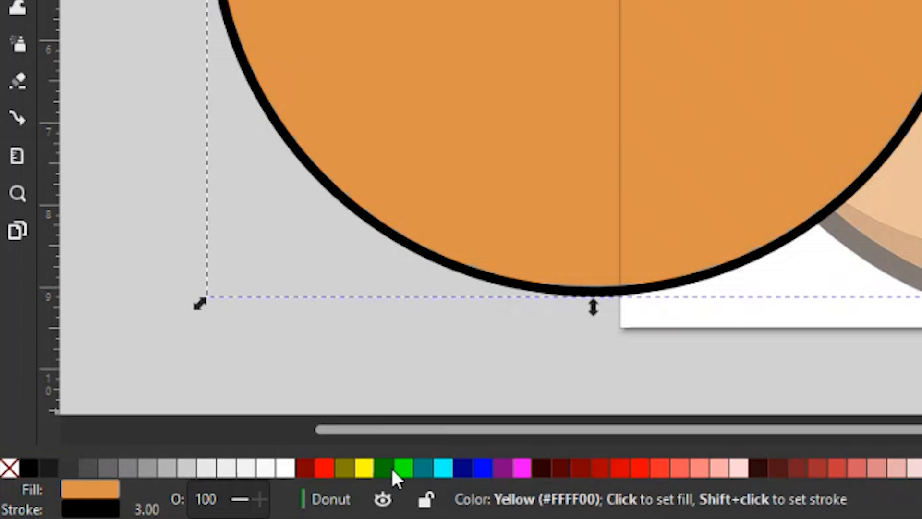
left_click(303, 468)
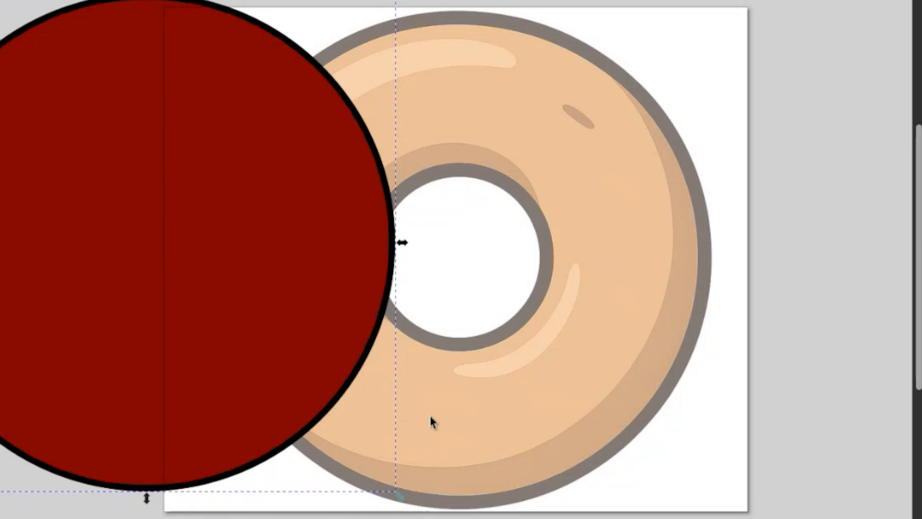
key("d")
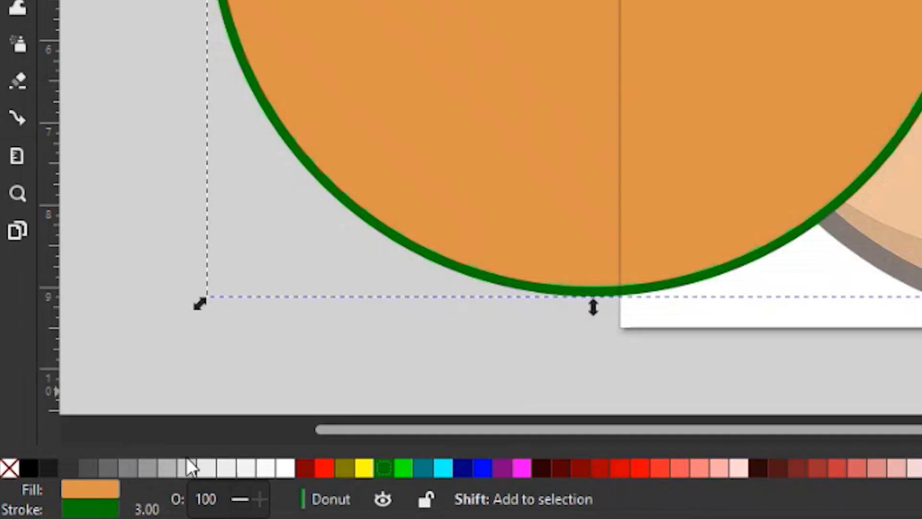
left_click(28, 467, "shift")
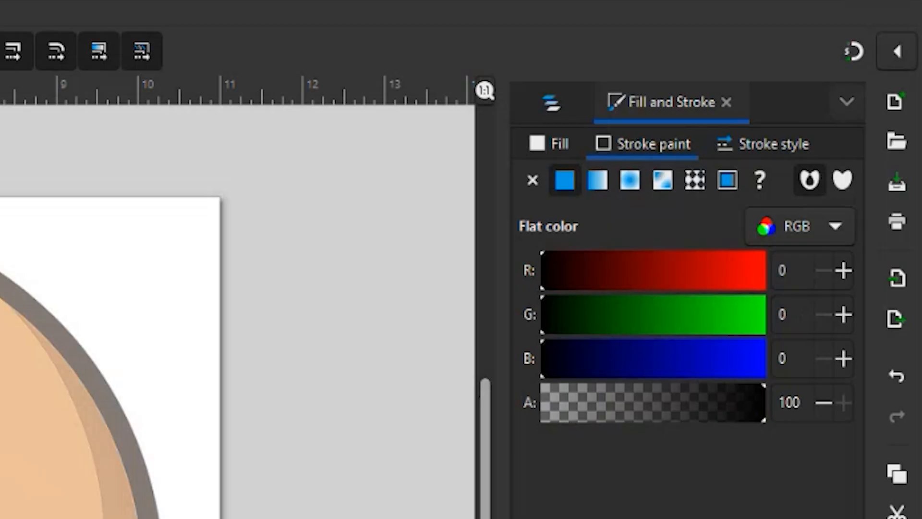
Set the circle's stroke width to 6 mm and deselect it
left_click(764, 148)
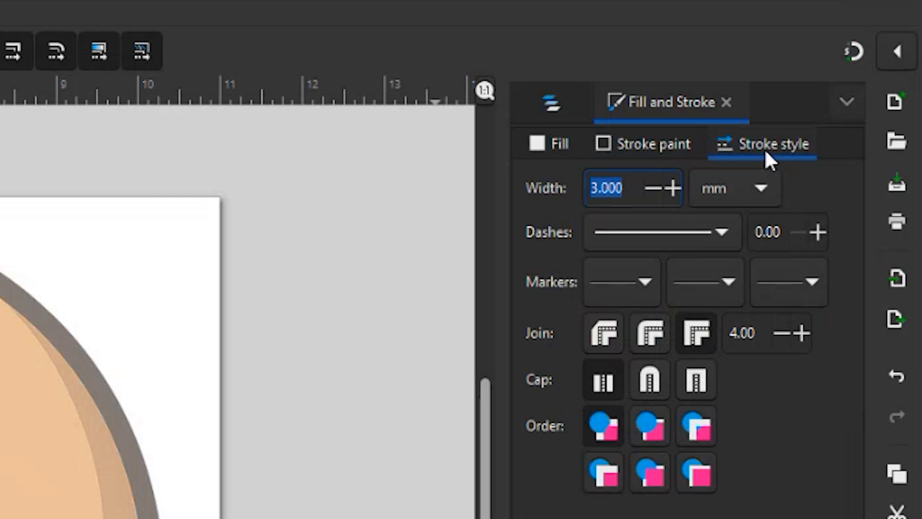
left_click(634, 184)
left_click_drag(634, 183, 585, 188)
type("6")
key("Return")
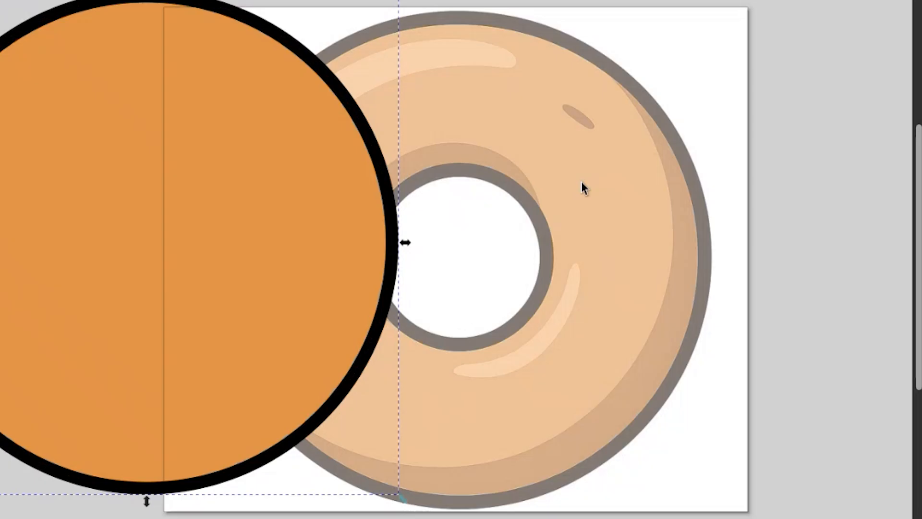
left_click(572, 177)
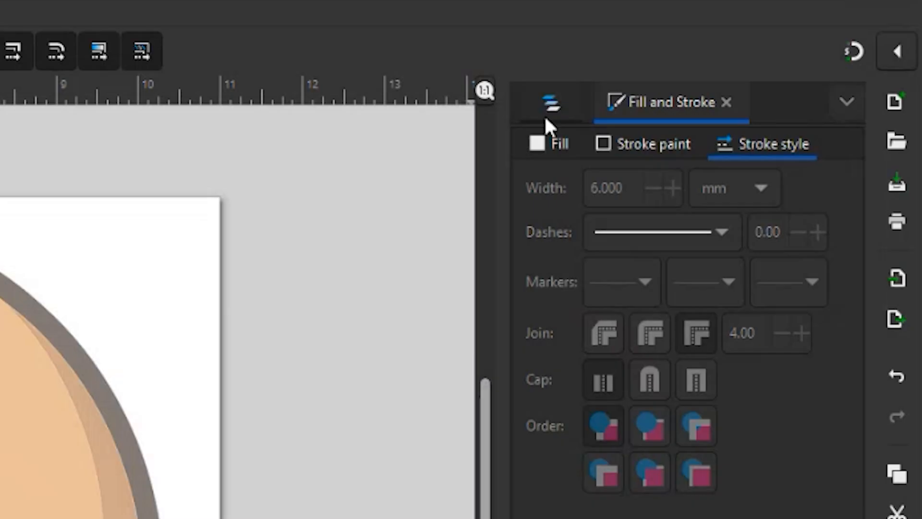
Rename the large orange circle to Outside and hide it
left_click(548, 99)
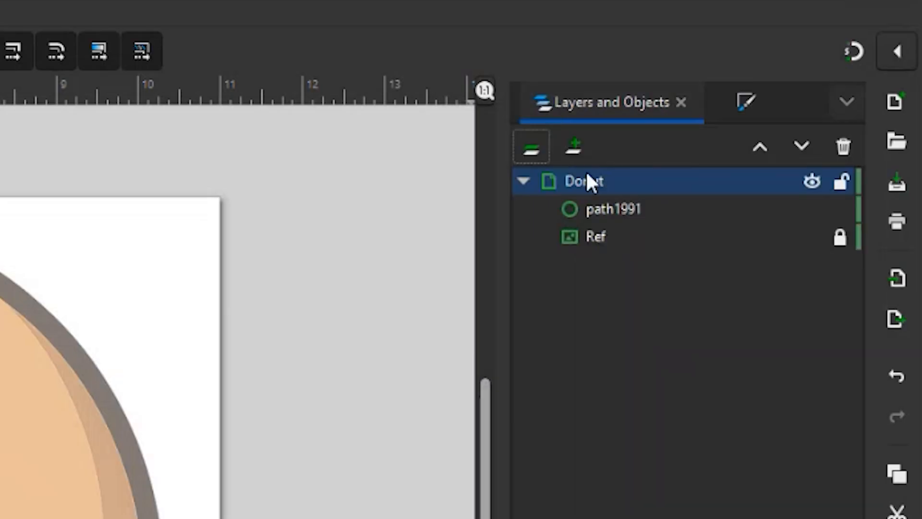
left_click(599, 211)
double_click(599, 210)
type("Outside")
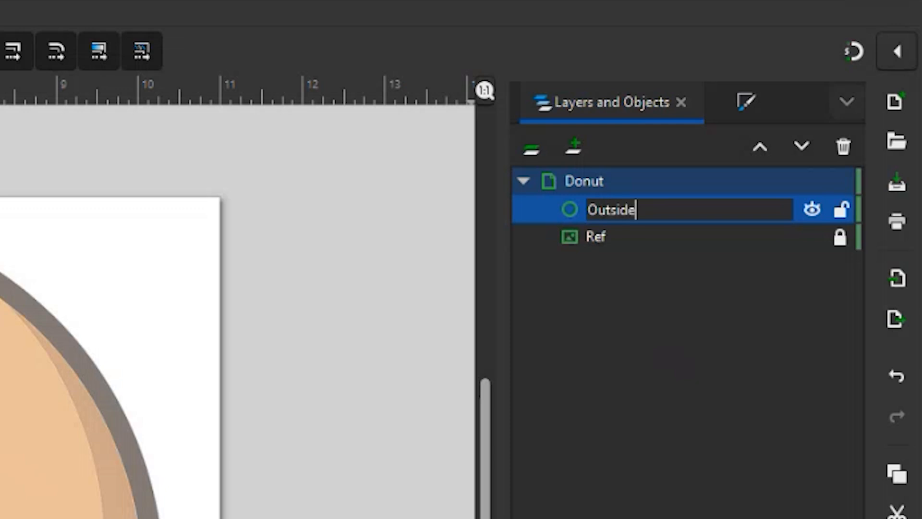
key("Return")
left_click(812, 208)
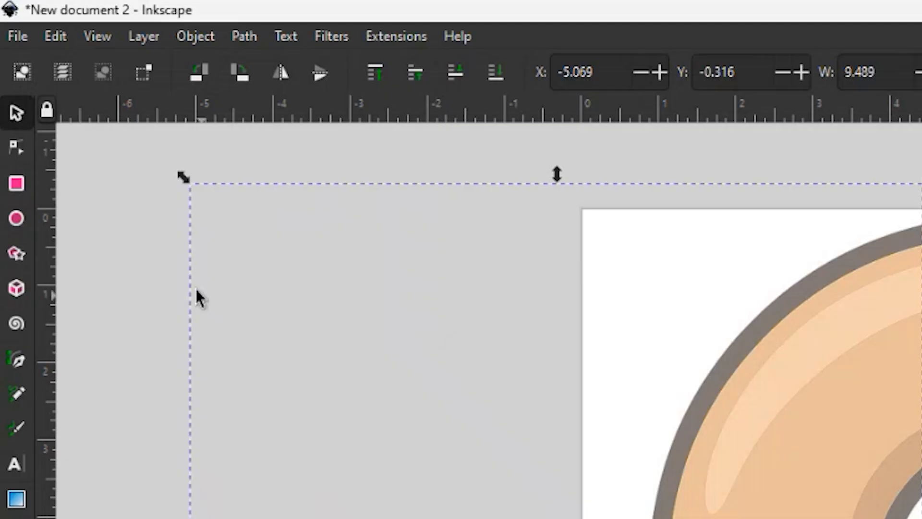
Draw a circle over the reference donut's hole with a radius of about 1.69 in, fitted to the hole's outline
left_click(19, 215)
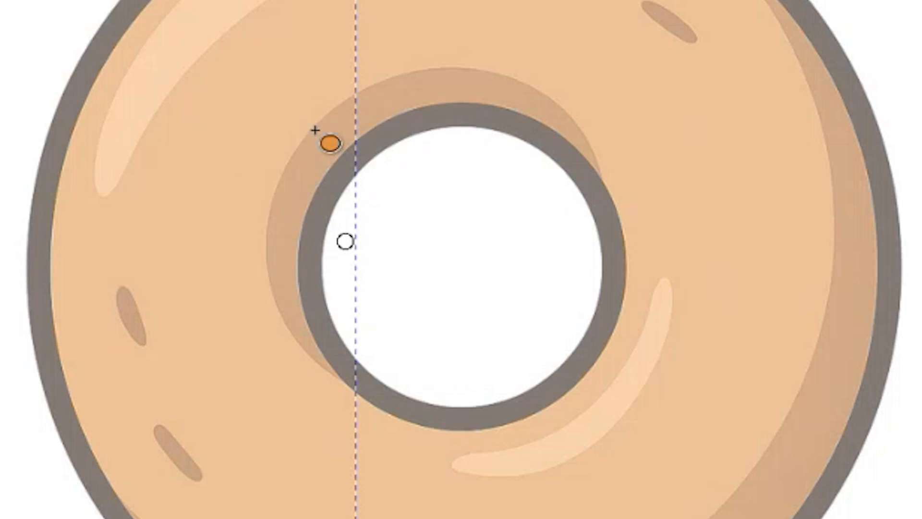
left_click_drag(315, 130, 617, 428)
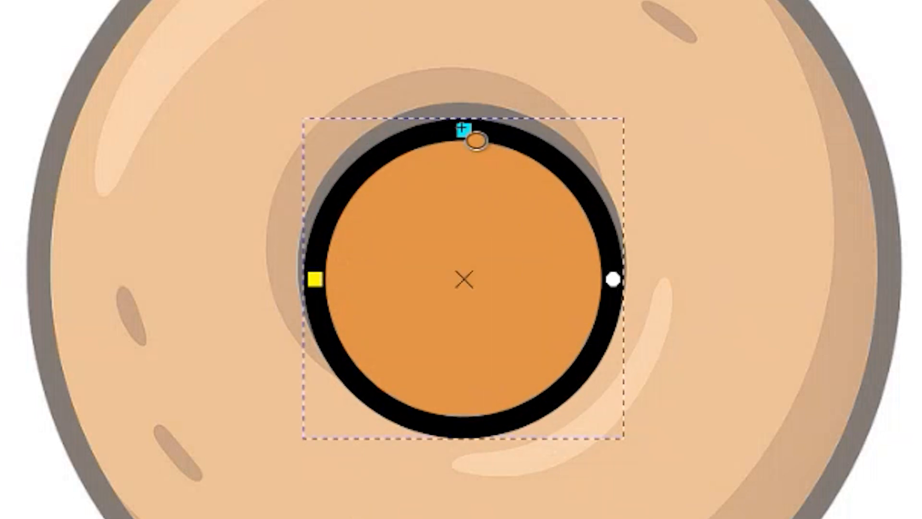
left_click_drag(463, 127, 463, 121)
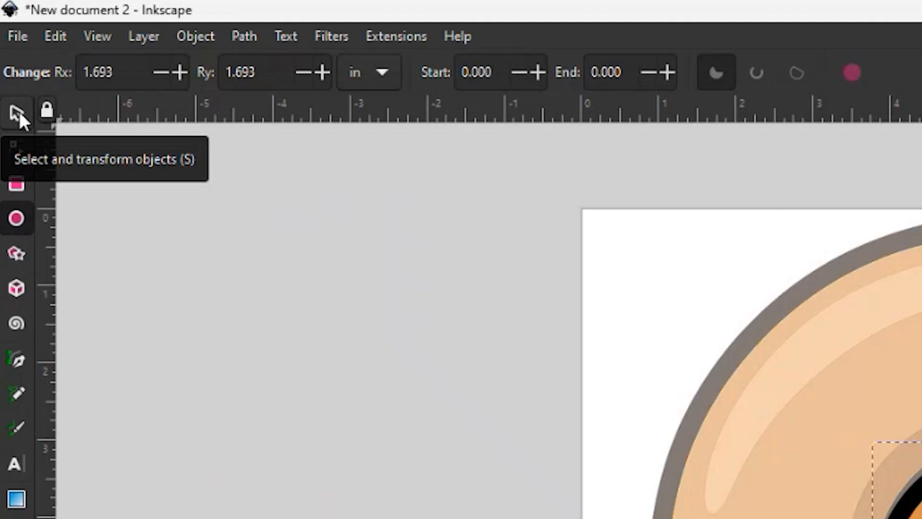
left_click(19, 114)
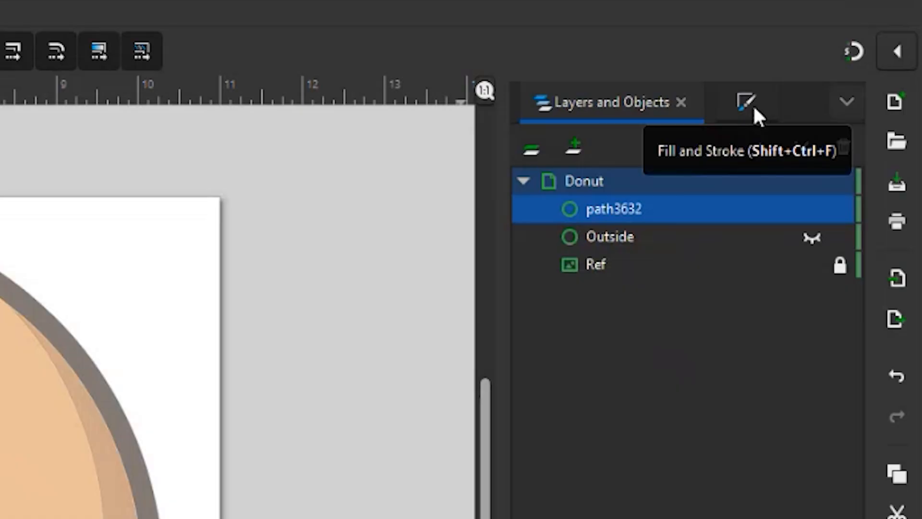
Fill the hole circle with white
left_click(845, 104)
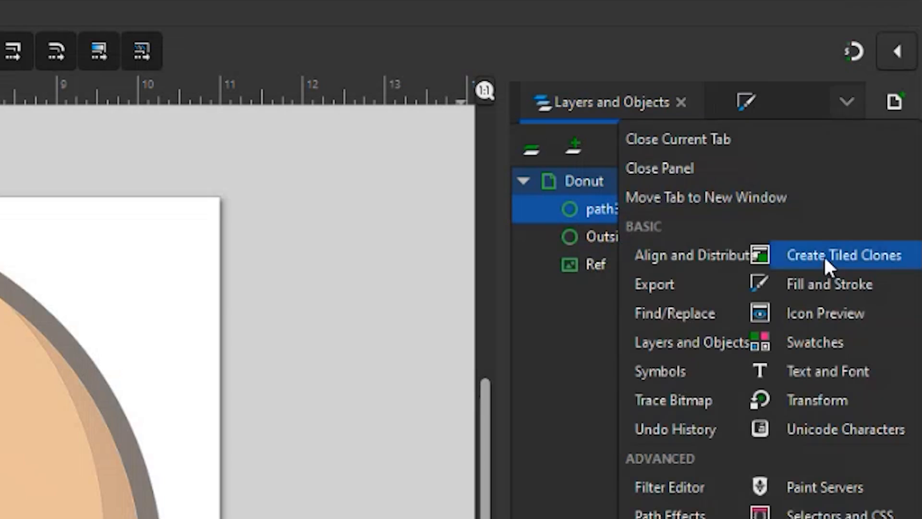
left_click(824, 287)
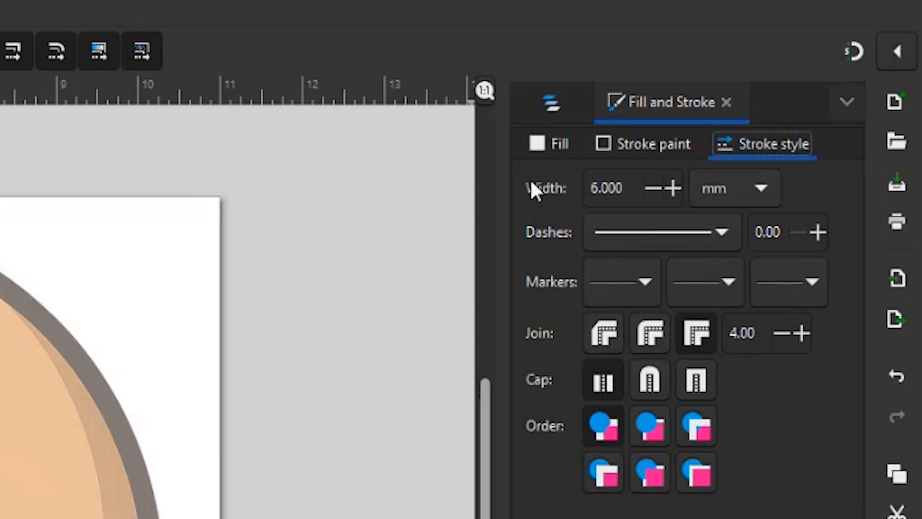
left_click(557, 146)
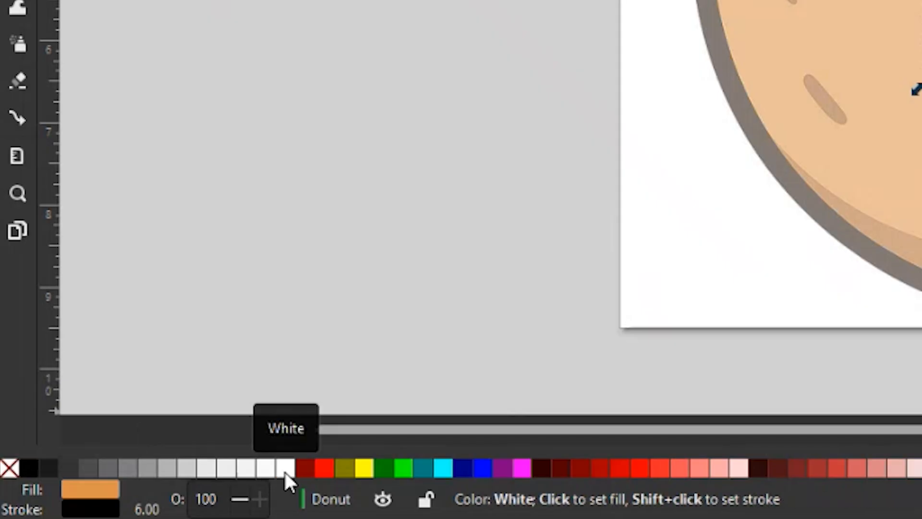
left_click(285, 469)
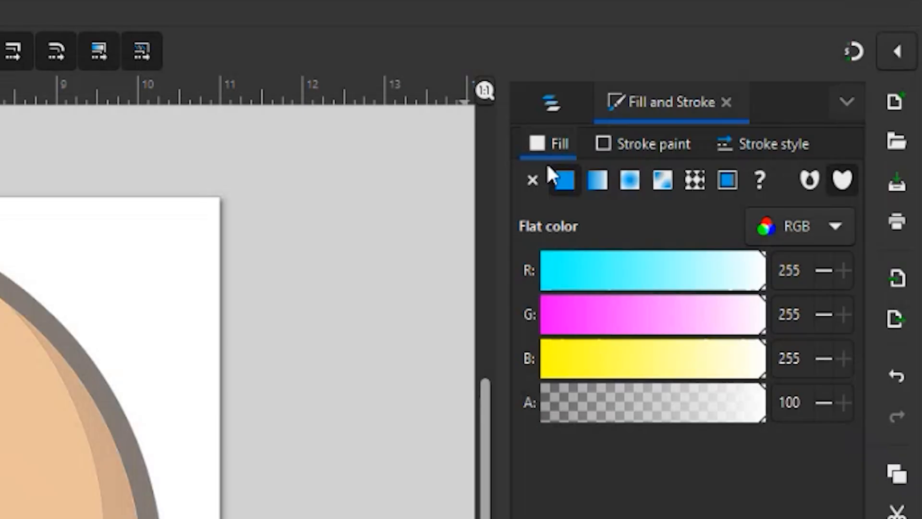
Rename the white circle in the Donut layer to Hole
left_click(545, 102)
double_click(603, 210)
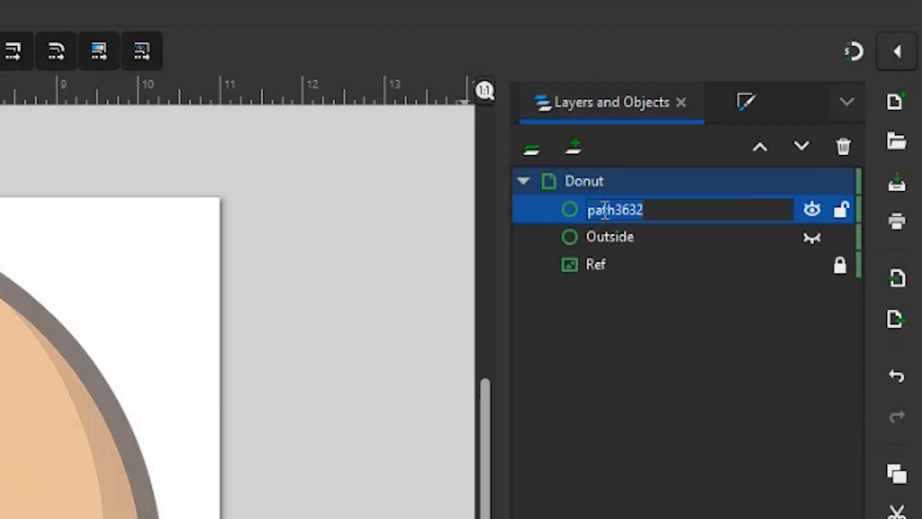
type("Hole")
key("Return")
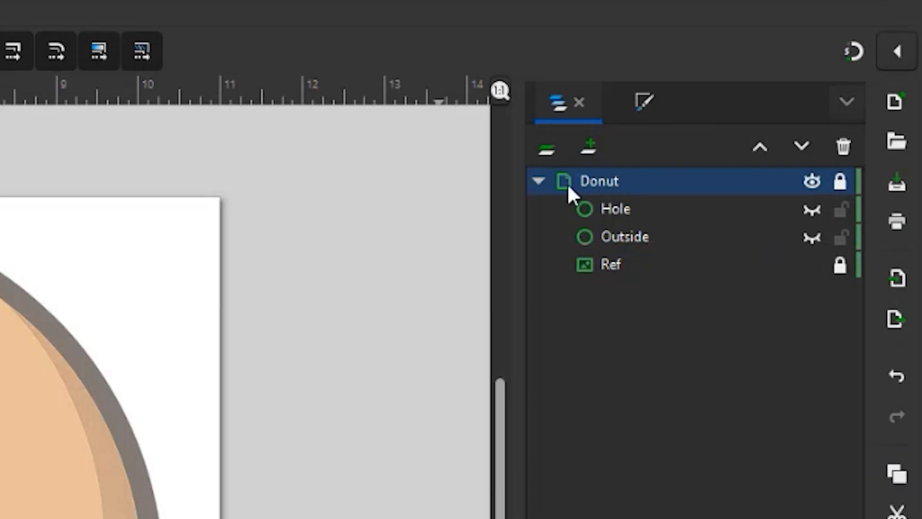
Collapse the Donut layer and add a layer named Glaze above the current one
left_click(538, 181)
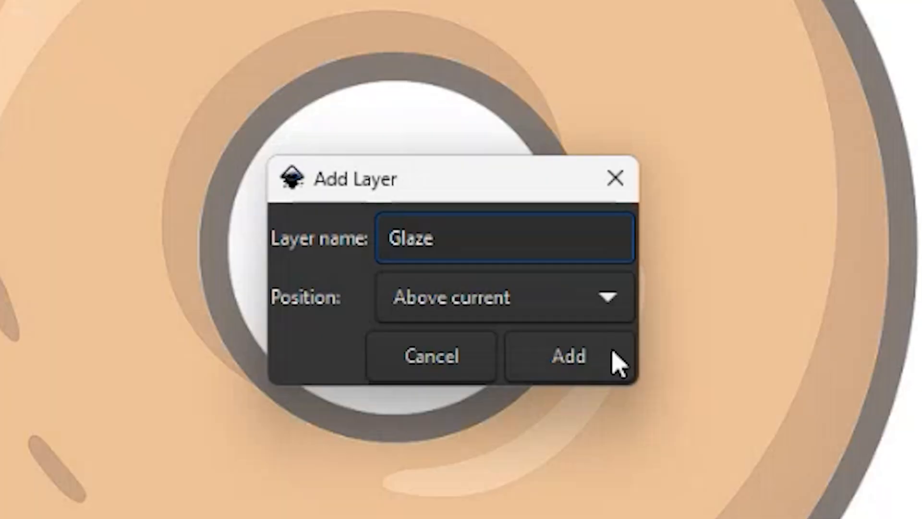
left_click(611, 360)
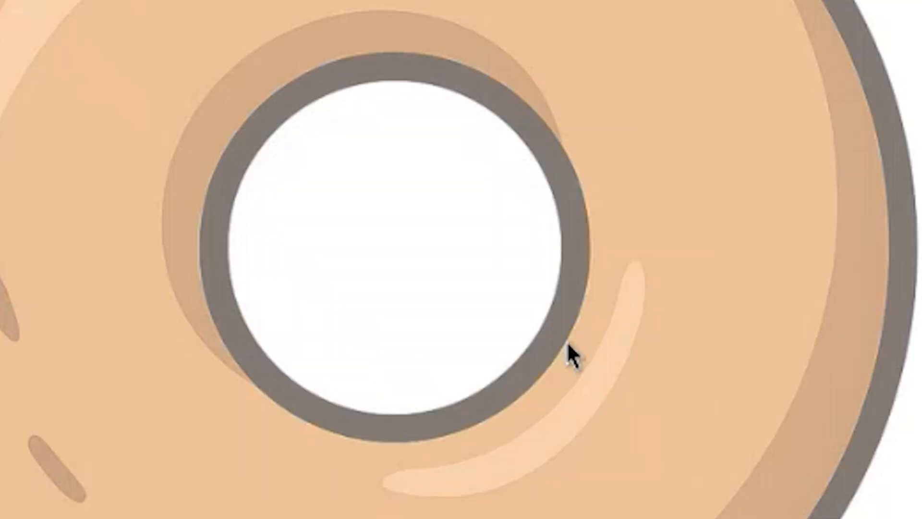
Import the 2_Glaze (1) image as embedded with DPI from file and automatic rendering, and position it over the donut
left_click(22, 37)
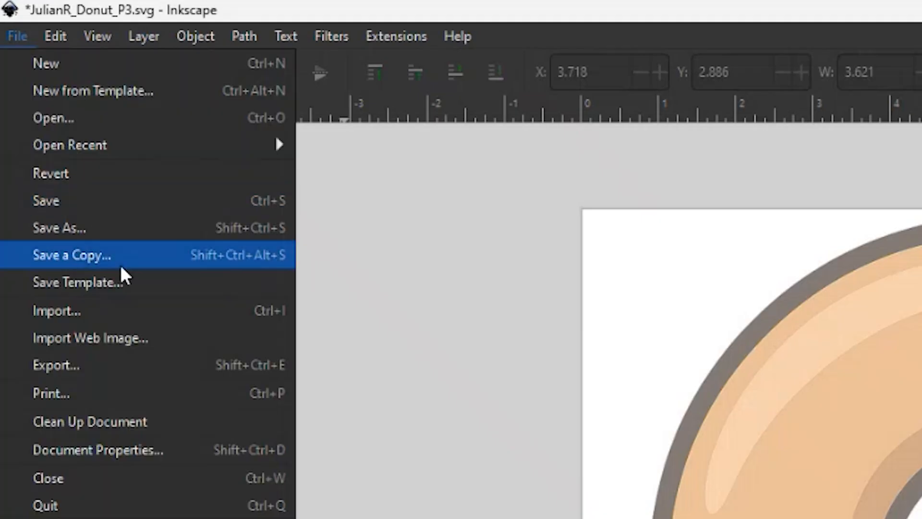
left_click(122, 312)
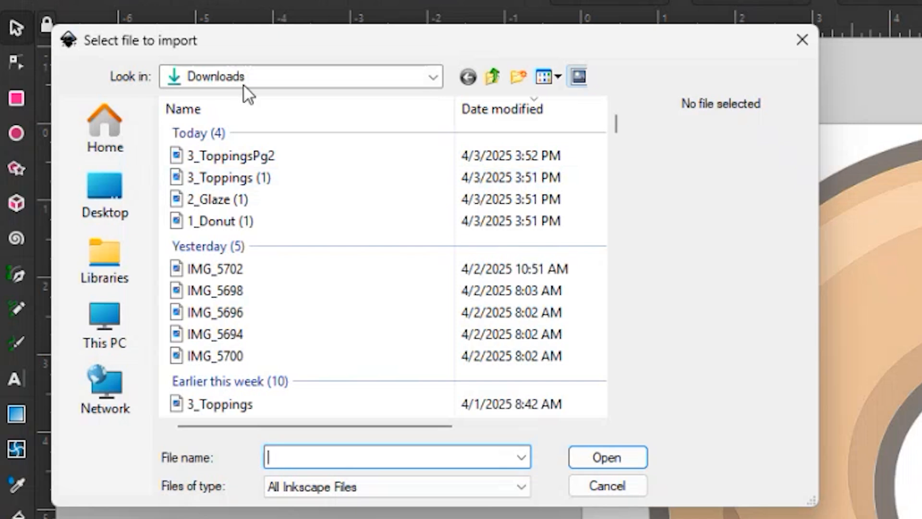
left_click(118, 126)
double_click(256, 206)
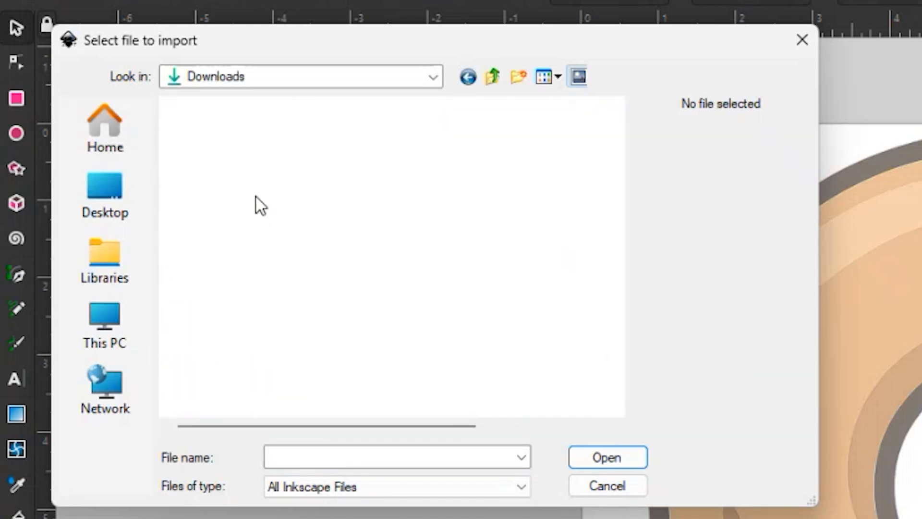
left_click(249, 199)
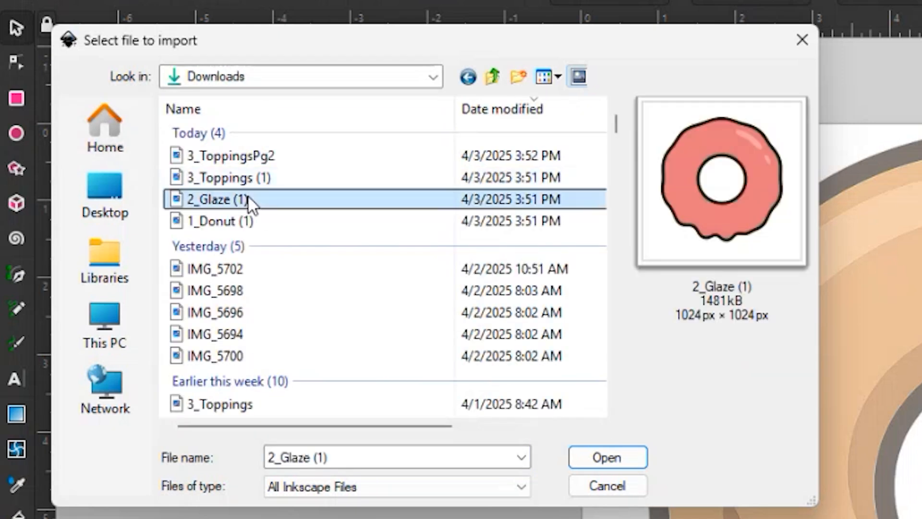
left_click(607, 458)
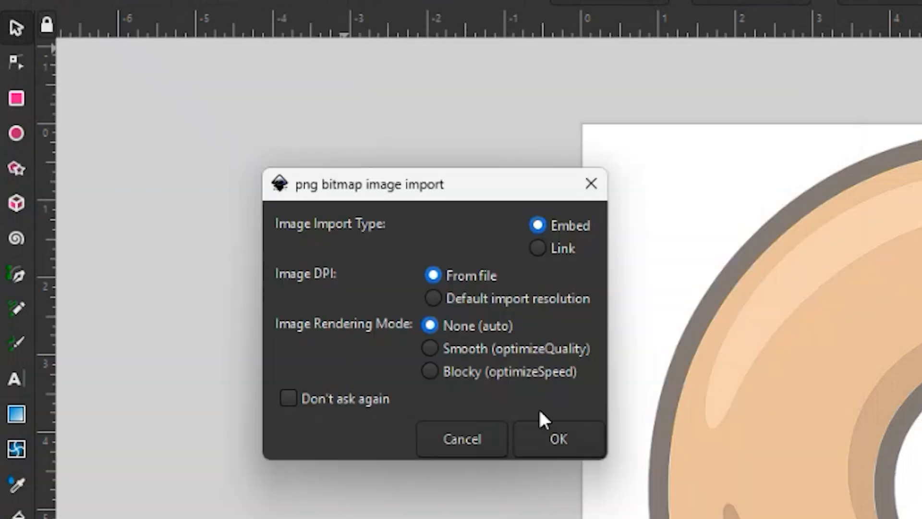
left_click(581, 436)
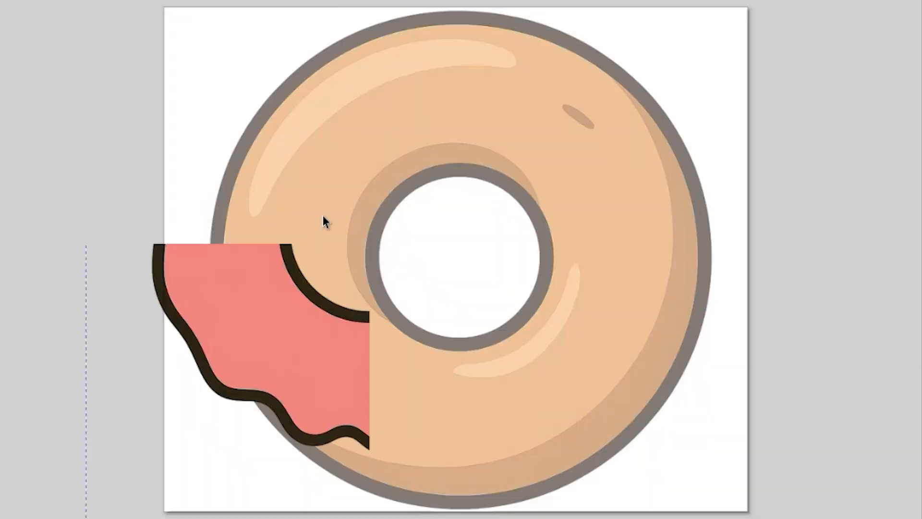
left_click_drag(270, 252, 339, 272)
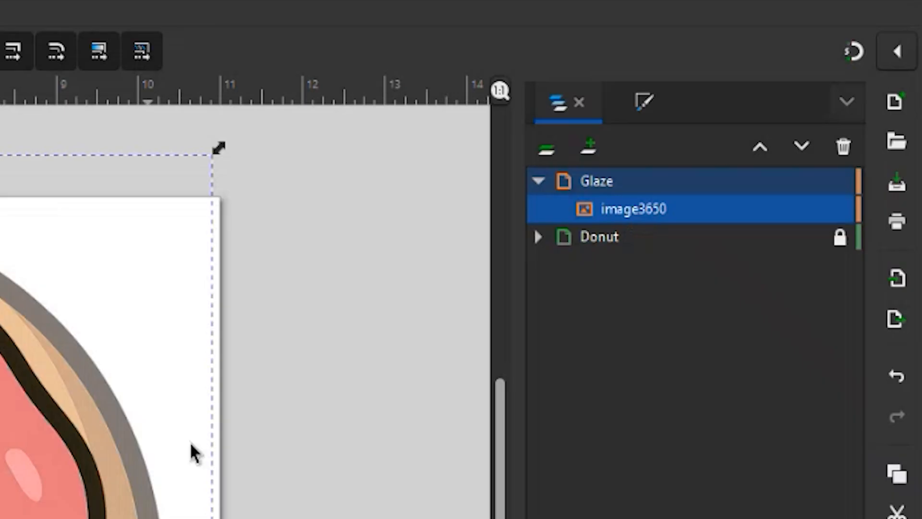
Turn the imported glaze image into a locked, semi-transparent reference named Ref
double_click(624, 210)
type("Ref")
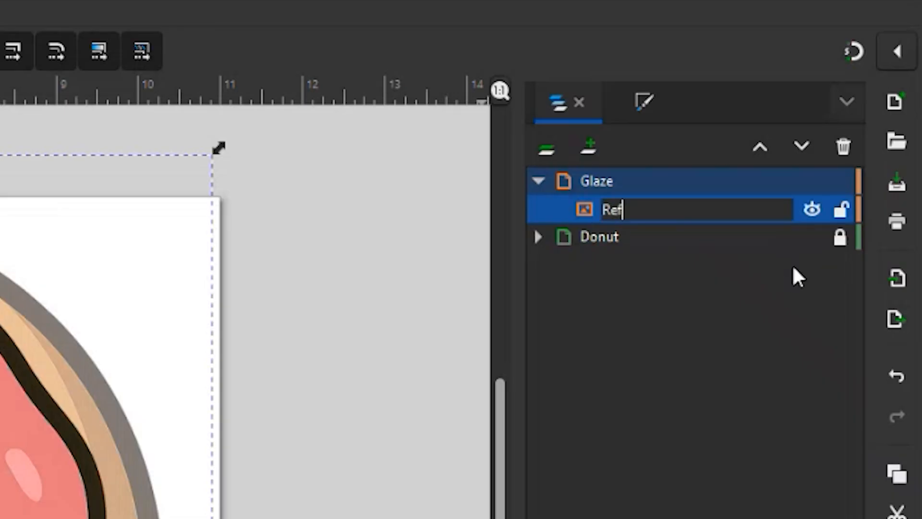
left_click(642, 99)
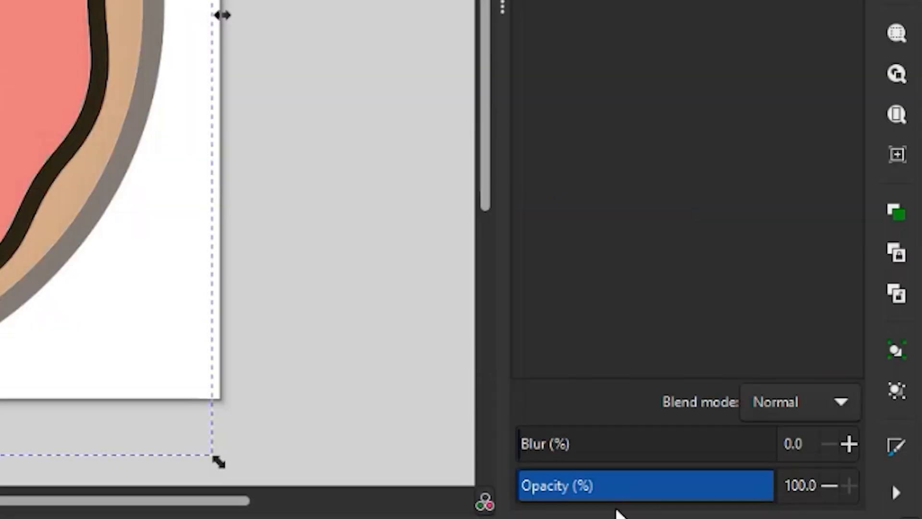
left_click_drag(639, 490, 726, 494)
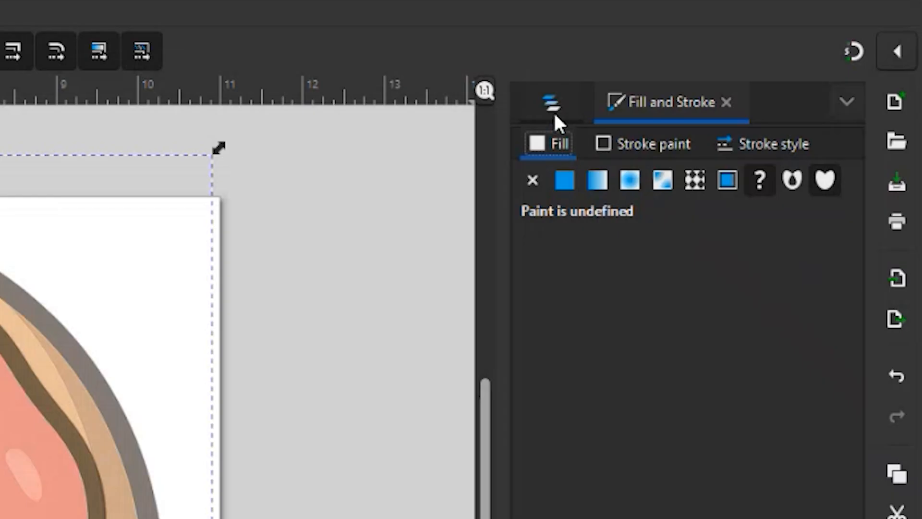
left_click(552, 111)
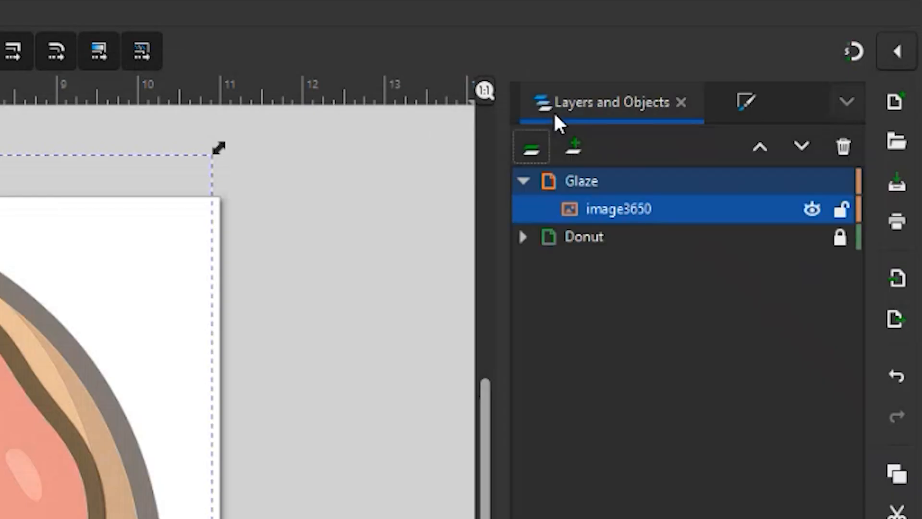
left_click(840, 212)
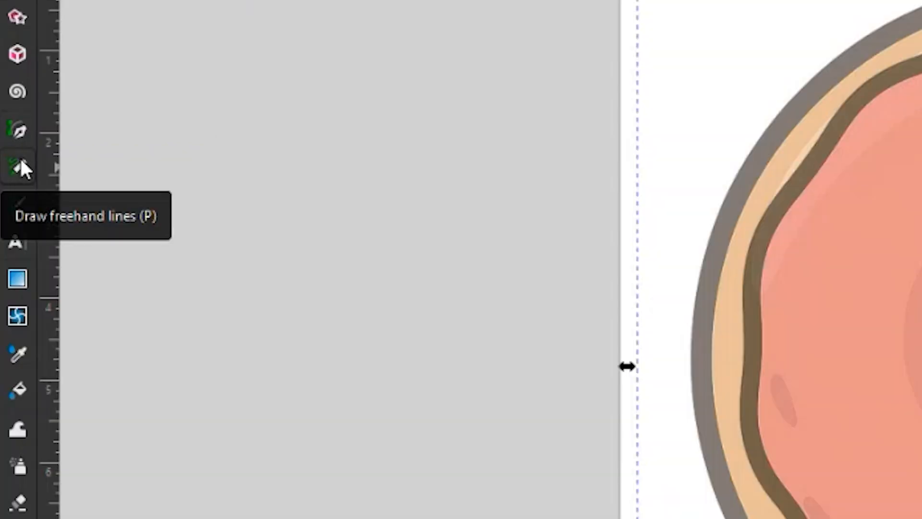
Trace the glaze's wavy outer edge freehand with the Pencil tool, joining the strokes into one closed shape around the donut
left_click(21, 164)
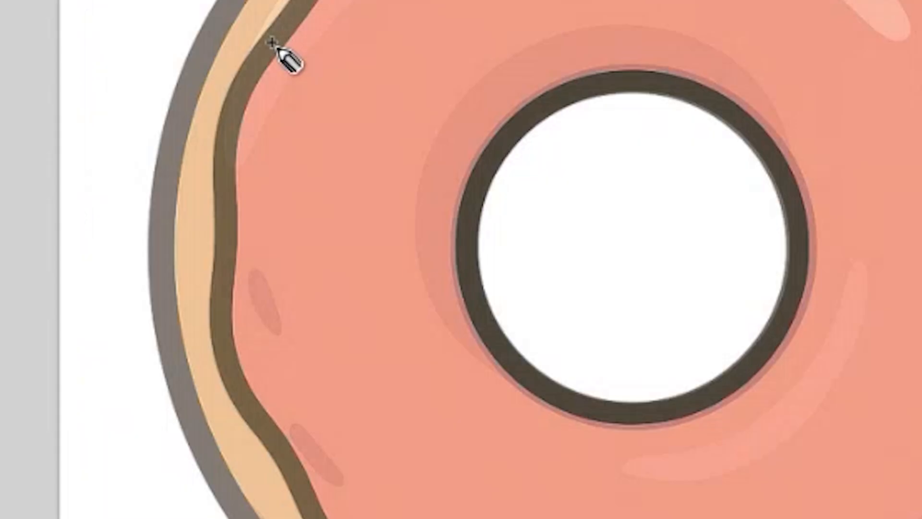
mouse_move(271, 43)
left_mouse_down()
mouse_move(222, 131)
mouse_move(226, 195)
left_mouse_up()
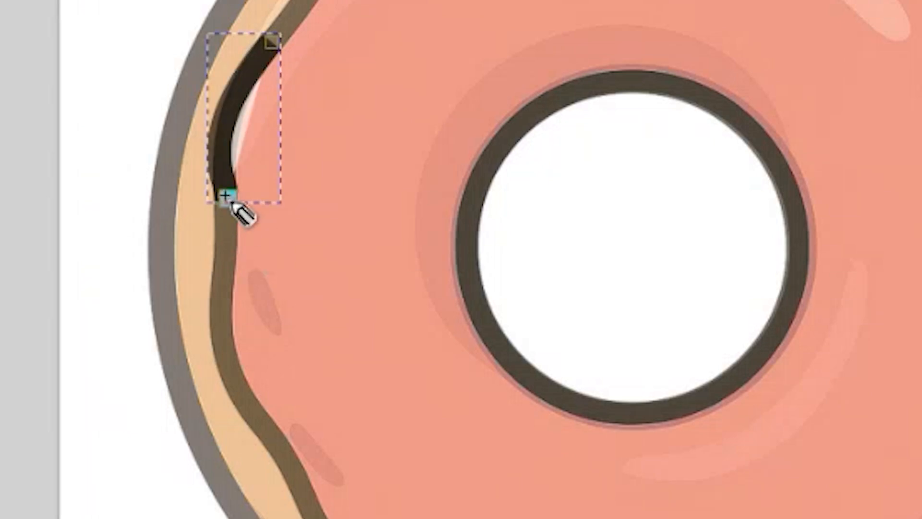
mouse_move(225, 196)
left_mouse_down()
mouse_move(220, 339)
mouse_move(243, 389)
left_mouse_up()
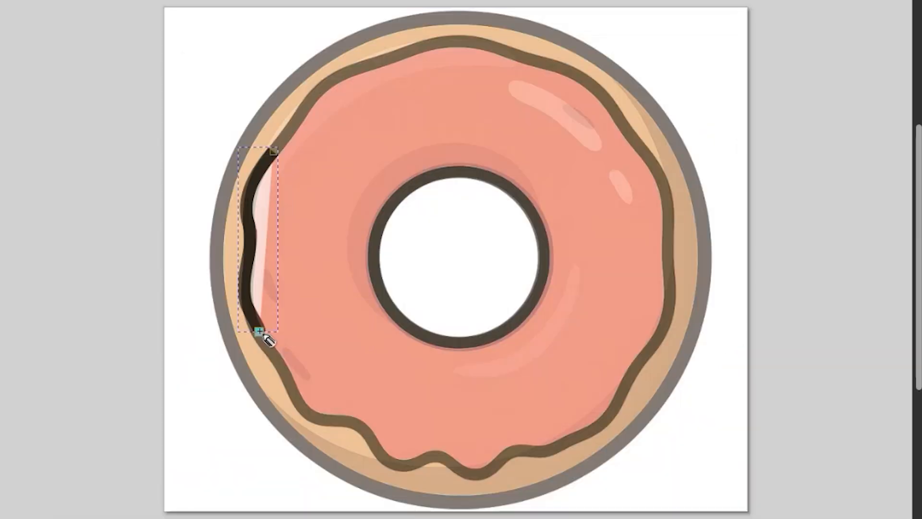
left_click_drag(244, 391, 289, 461)
mouse_move(284, 368)
left_mouse_down()
mouse_move(311, 418)
mouse_move(372, 438)
left_mouse_up()
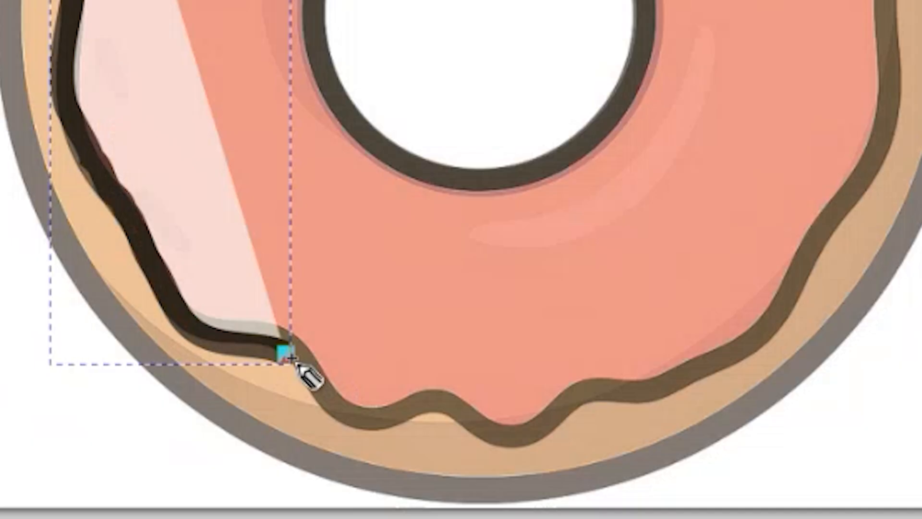
mouse_move(310, 365)
left_mouse_down()
mouse_move(346, 410)
mouse_move(458, 419)
mouse_move(484, 433)
mouse_move(539, 428)
mouse_move(584, 397)
mouse_move(737, 353)
mouse_move(839, 206)
left_mouse_up()
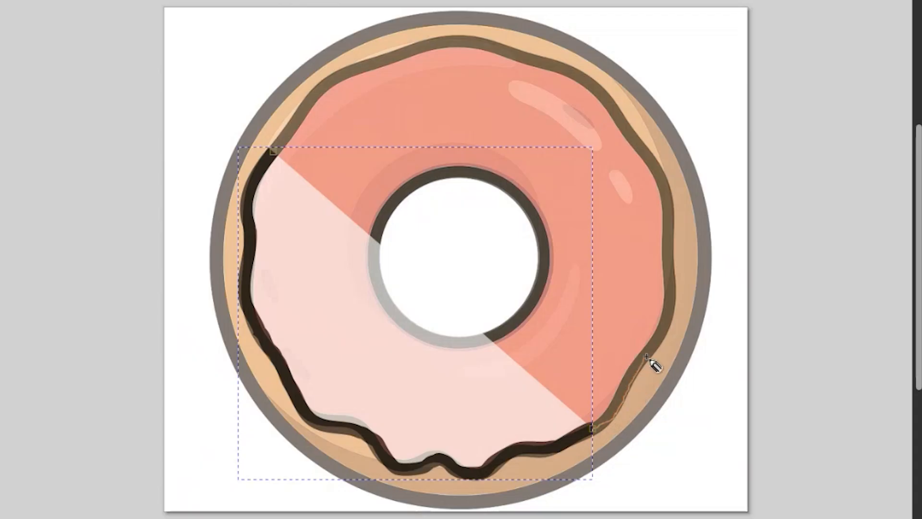
mouse_move(647, 357)
left_mouse_down()
mouse_move(677, 300)
mouse_move(663, 195)
mouse_move(649, 159)
mouse_move(590, 80)
mouse_move(484, 37)
mouse_move(433, 33)
mouse_move(381, 61)
mouse_move(325, 72)
mouse_move(273, 151)
left_mouse_up()
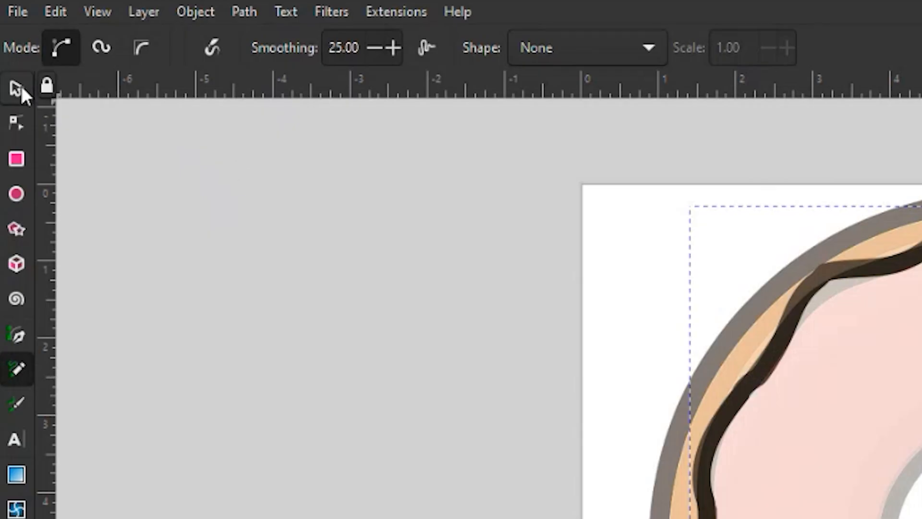
Add a Simplify path effect to the traced glaze outline with 9 steps, a rough threshold of 0.1 and increased smooth angles
key("s")
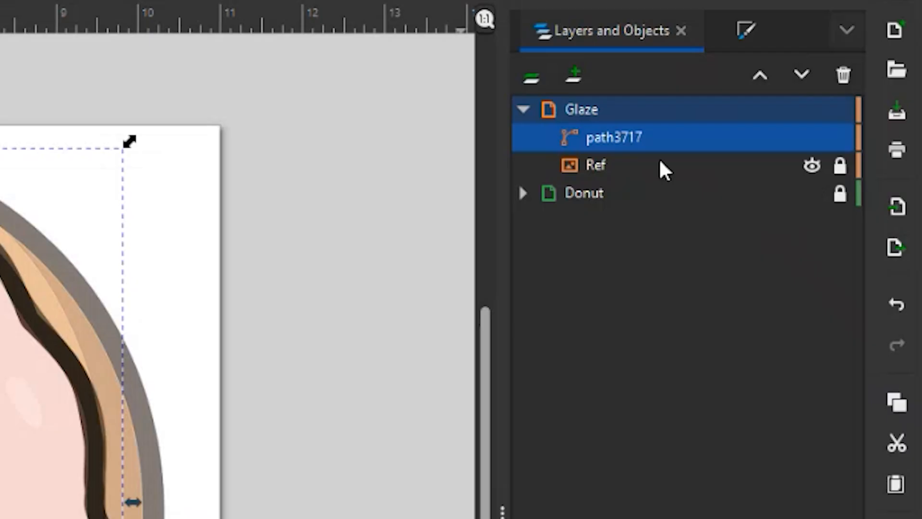
left_click(854, 37)
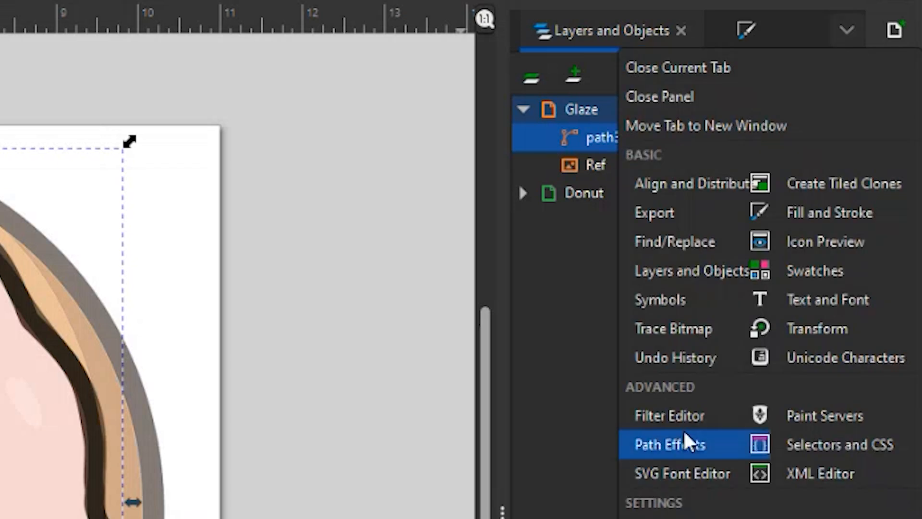
left_click(695, 442)
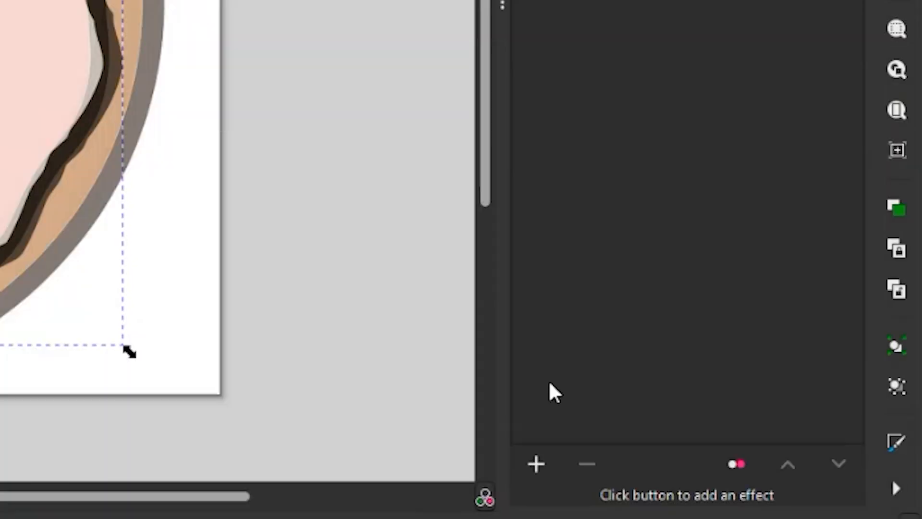
left_click(536, 464)
left_click(416, 475)
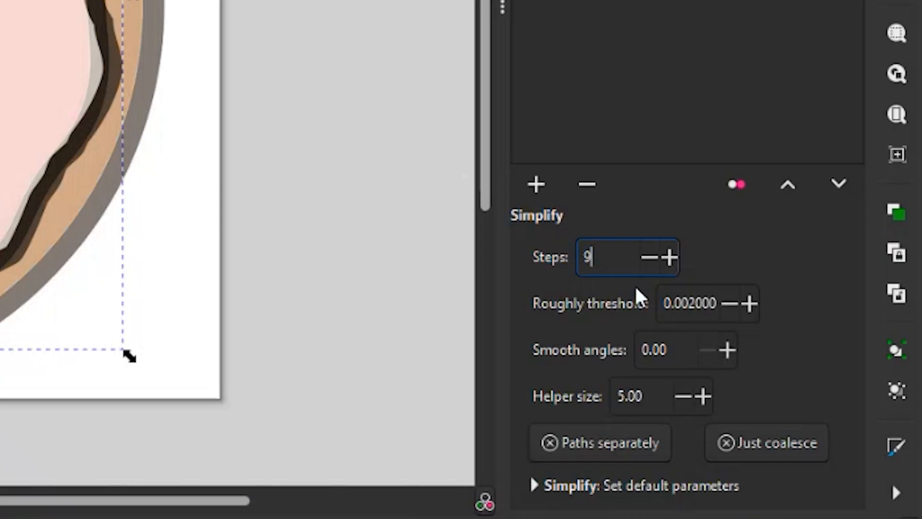
left_click_drag(715, 303, 657, 307)
type("0.1")
key("Return")
left_click(727, 350)
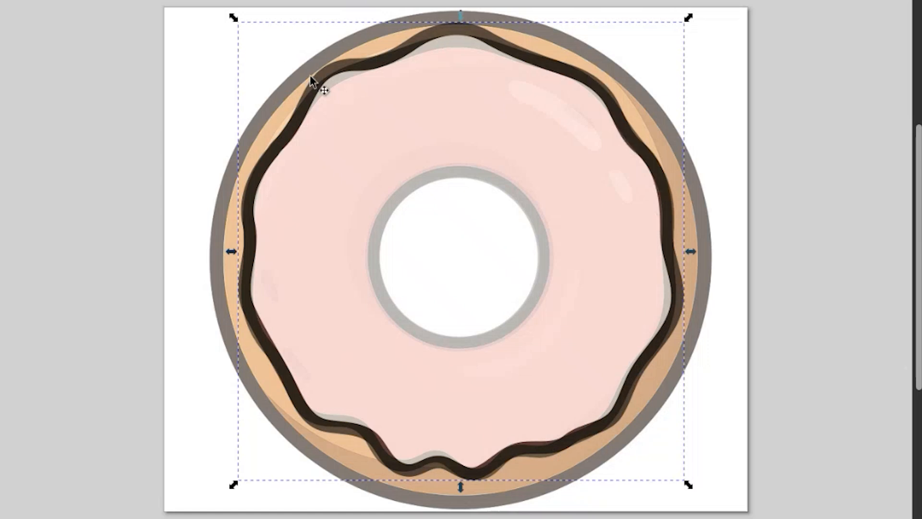
Fill the glaze shape with fully opaque pink e78272 sampled from the reference image, and place it back over the donut
left_click_drag(322, 83, 83, 86)
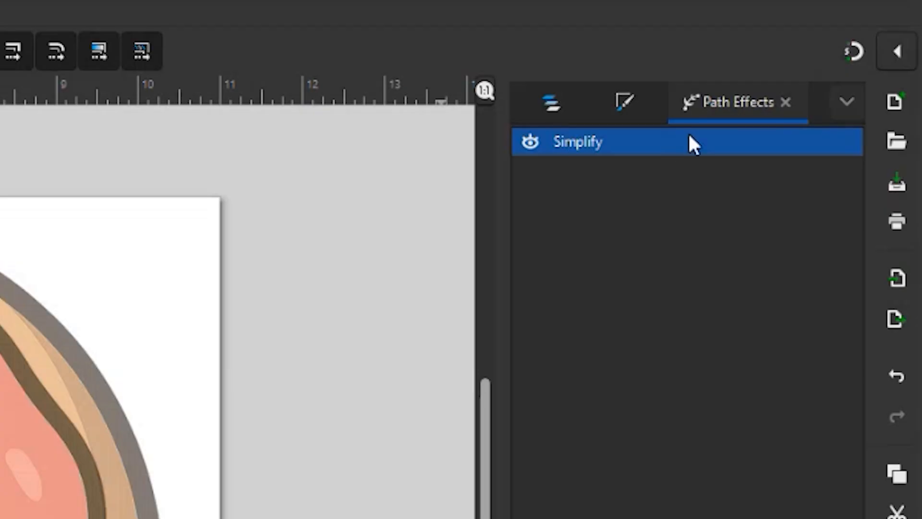
left_click(619, 102)
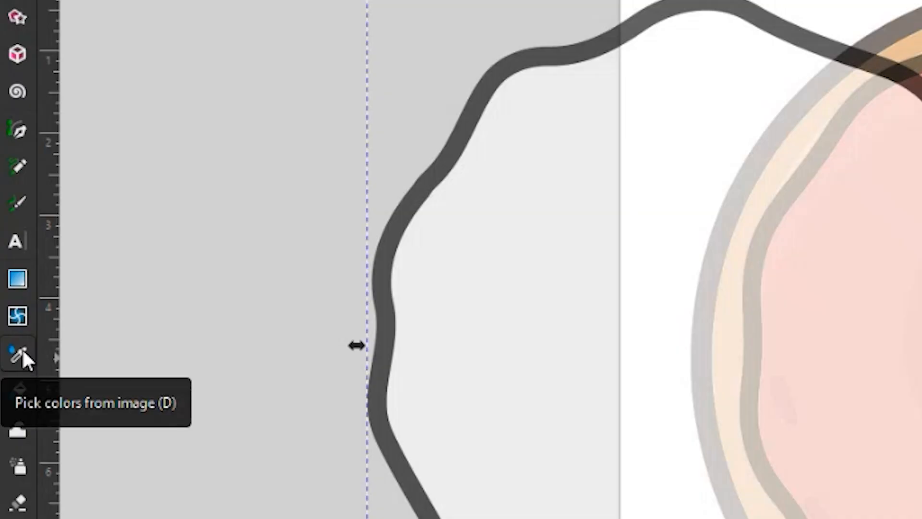
left_click(22, 354)
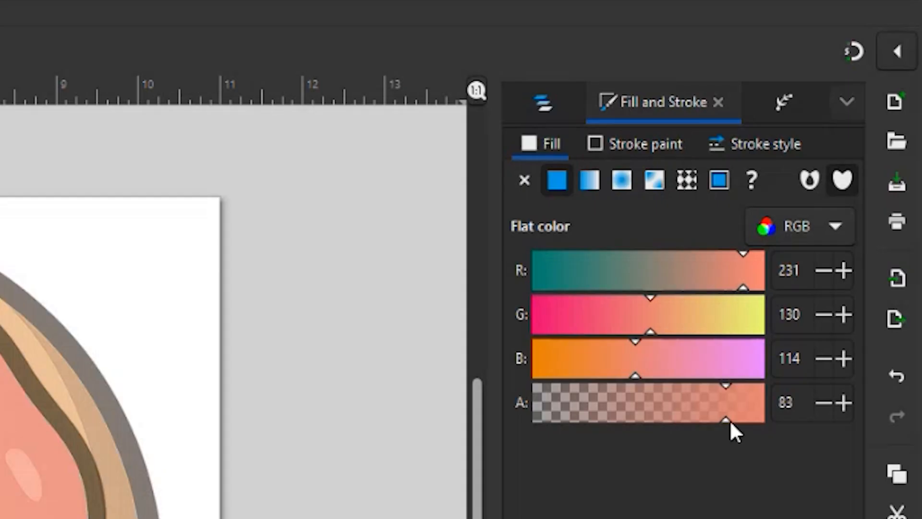
left_click_drag(728, 421, 774, 421)
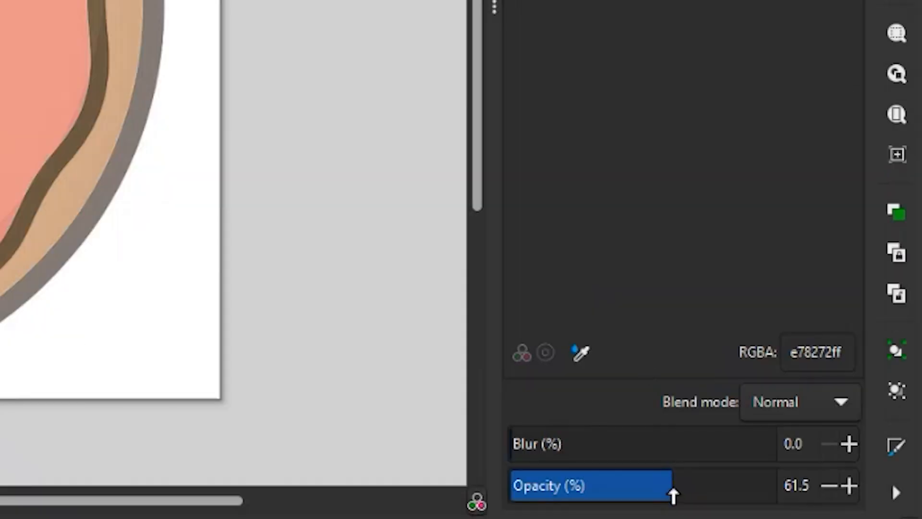
left_click_drag(752, 492, 800, 485)
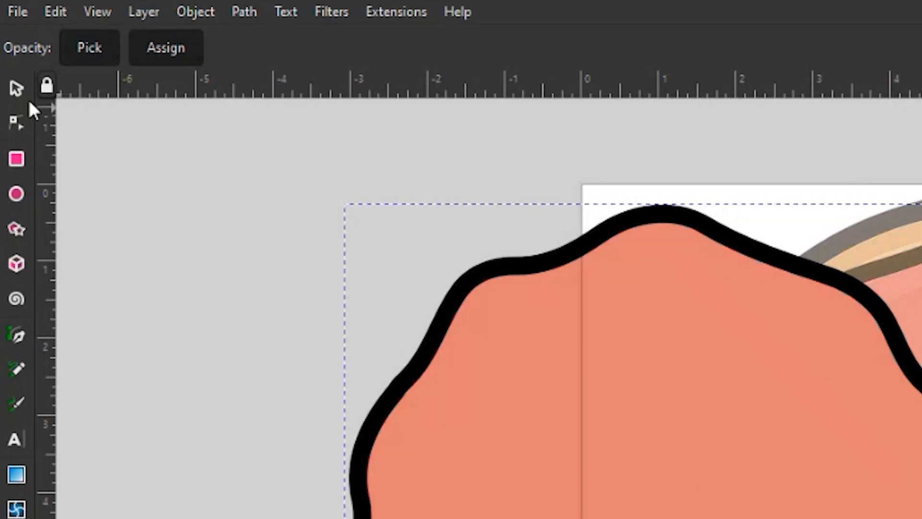
left_click(16, 91)
mouse_move(357, 226)
left_mouse_down()
mouse_move(435, 240)
mouse_move(585, 241)
left_mouse_up()
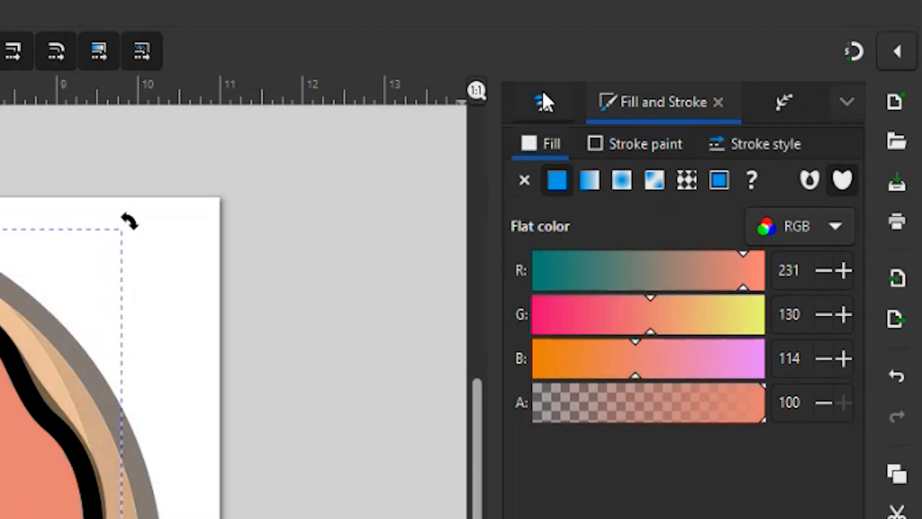
Hide the Ref image in the Glaze layer and lock the Glaze layer
left_click(542, 98)
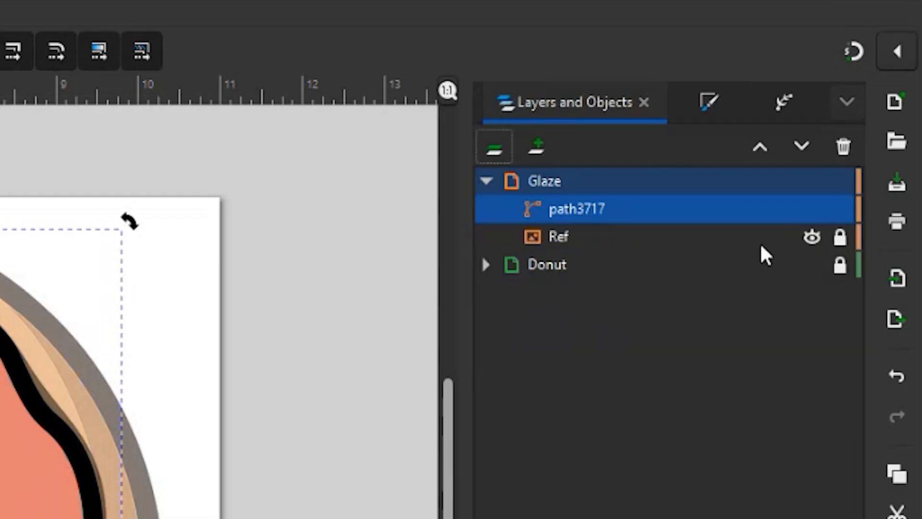
left_click(811, 238)
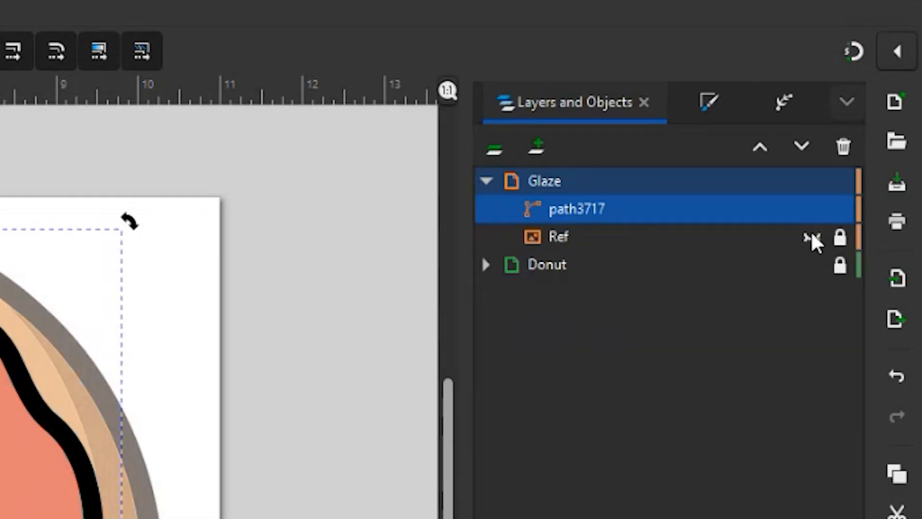
left_click(840, 184)
Add a layer named Toppings above the current one
left_click(538, 149)
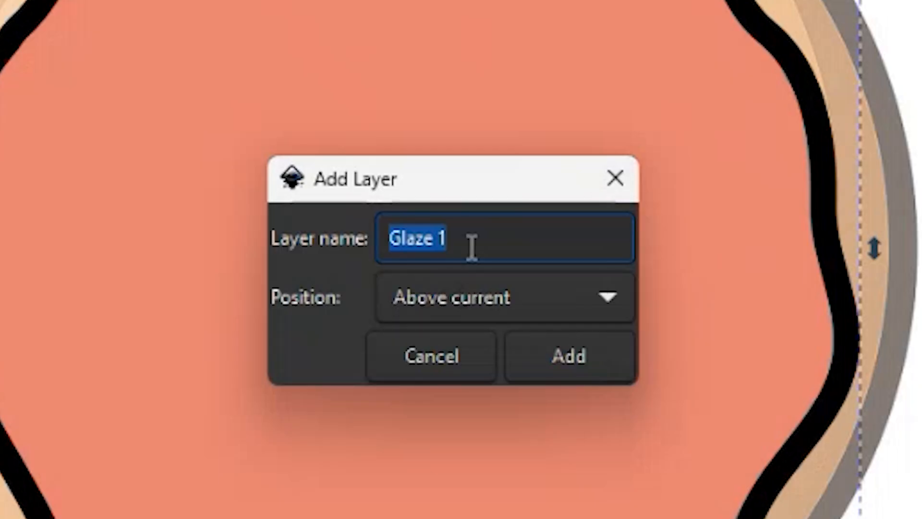
type("Toppings")
left_click(535, 376)
Import the 3_Toppings (1) image into the Toppings layer and position it over the donut
left_click(17, 11)
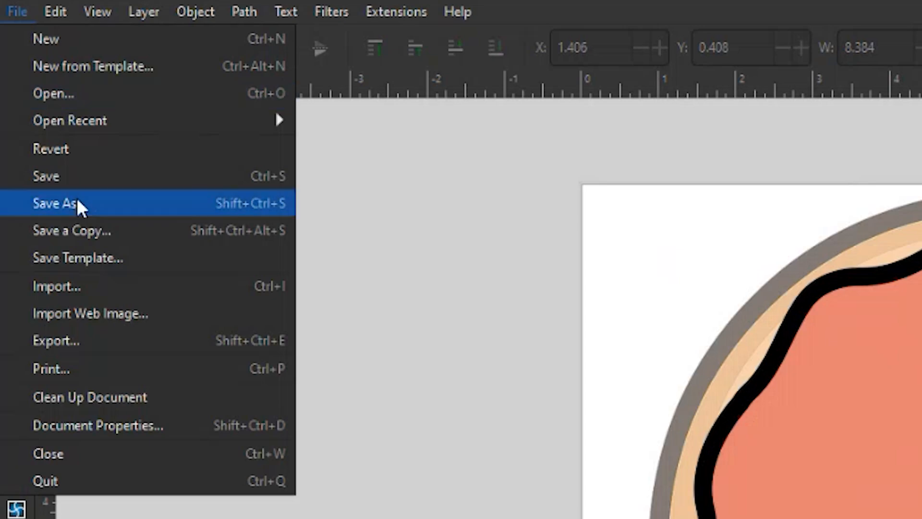
left_click(95, 288)
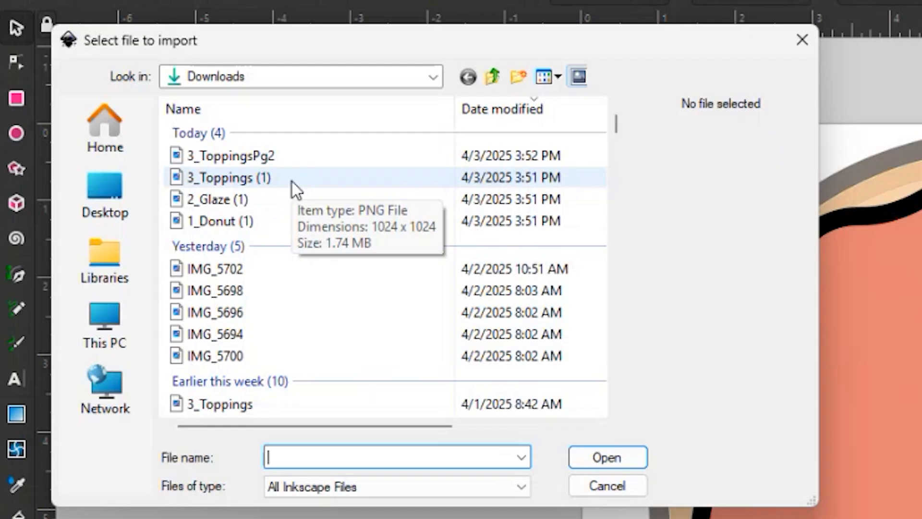
left_click(292, 182)
left_click(607, 457)
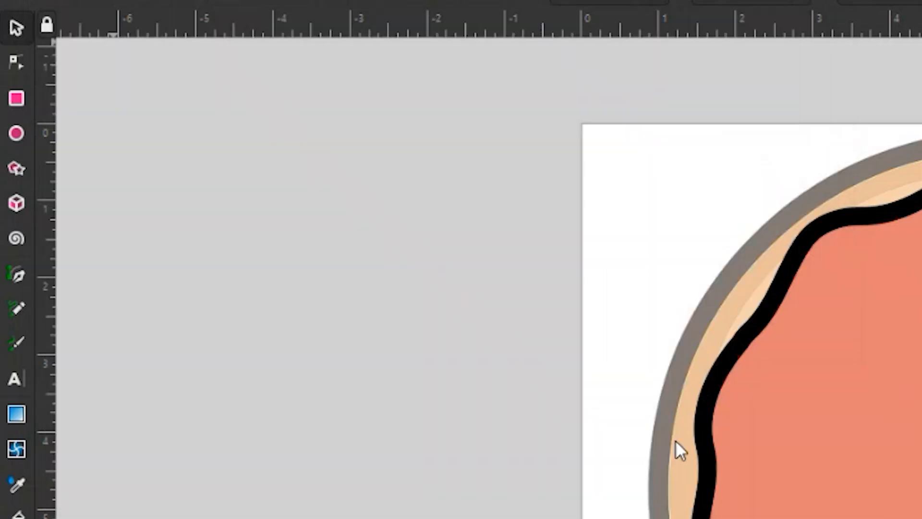
left_click(354, 238)
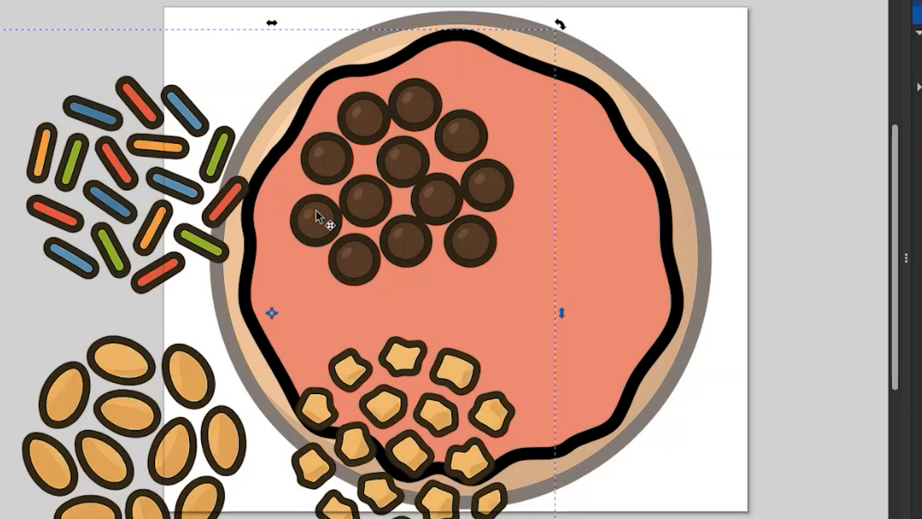
left_click_drag(365, 356, 361, 315)
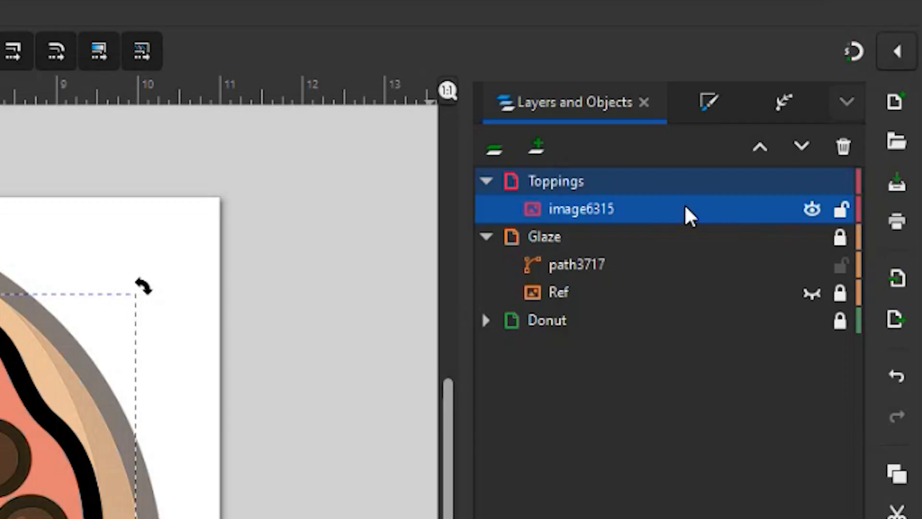
Turn the toppings image into a locked, semi-transparent reference named Ref
left_click(707, 100)
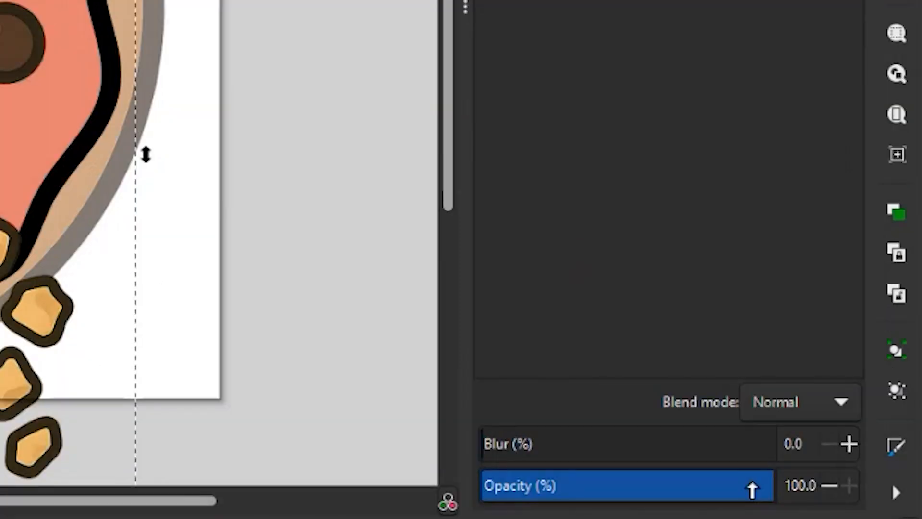
left_click_drag(751, 487, 663, 488)
left_click(529, 110)
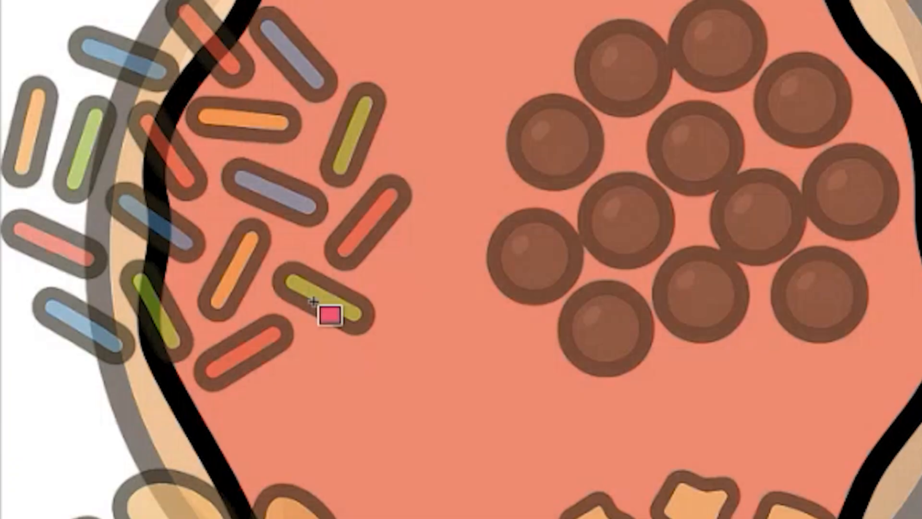
Draw a rectangle with fully rounded corners over the lowest green sprinkle on the glaze
left_click_drag(294, 296, 407, 363)
left_click_drag(395, 292, 400, 339)
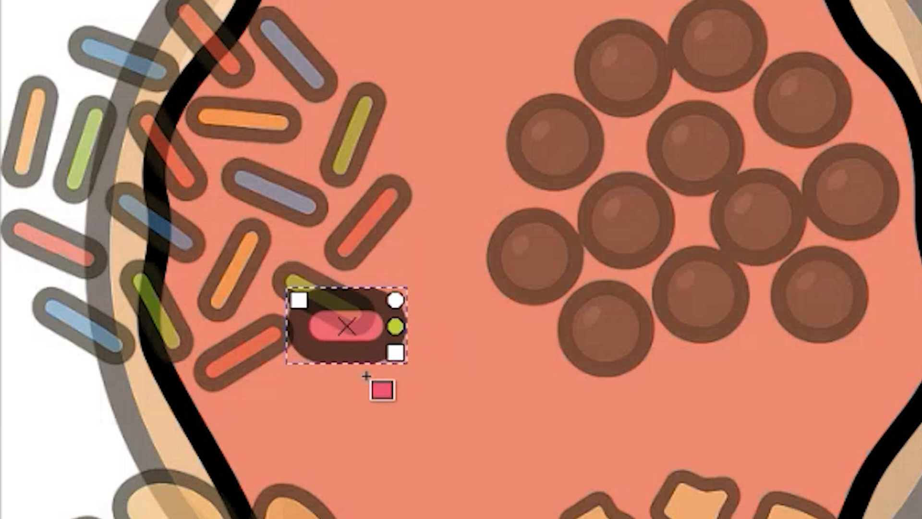
left_click_drag(319, 294, 318, 289)
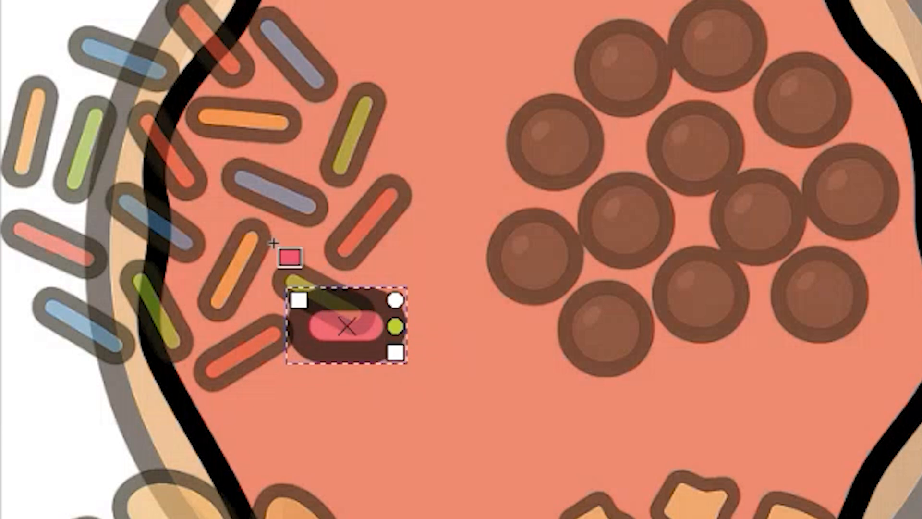
Reduce the stroke width of the rounded rectangle to match the reference sprinkle's outline
key("s")
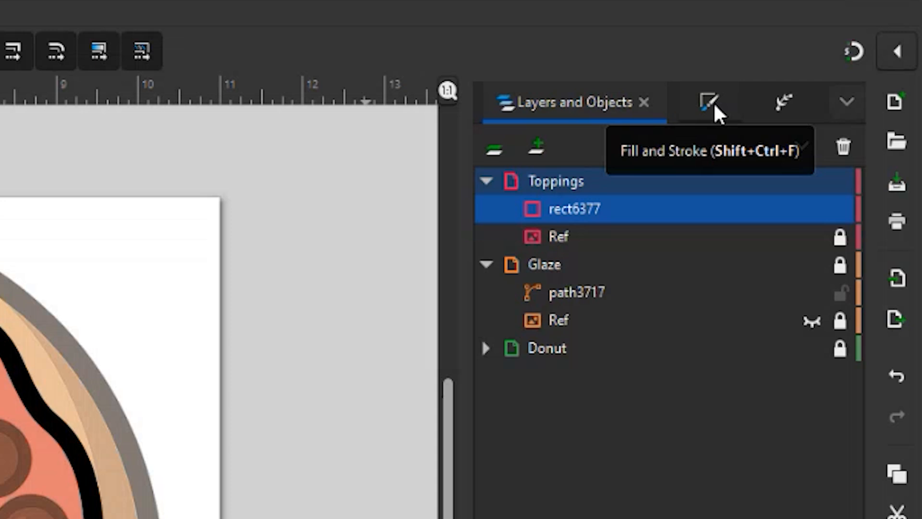
left_click(715, 101)
left_click(731, 147)
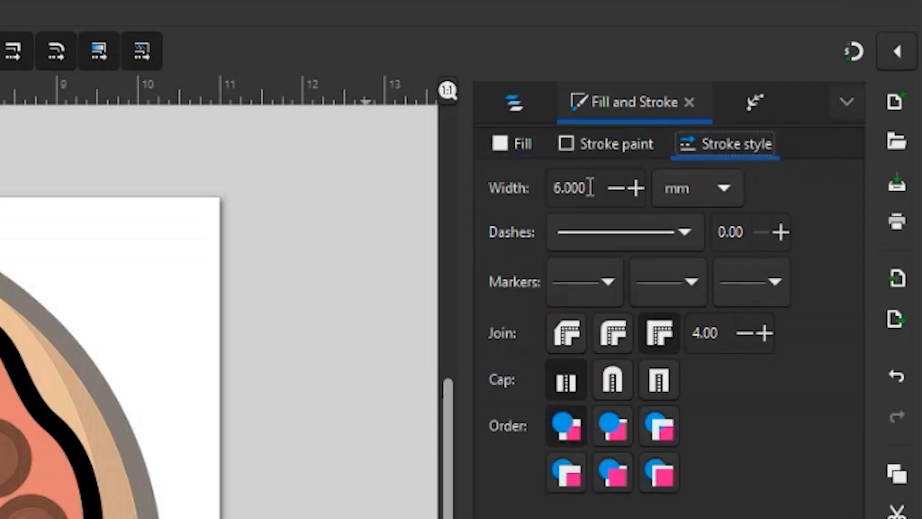
left_click_drag(590, 187, 549, 187)
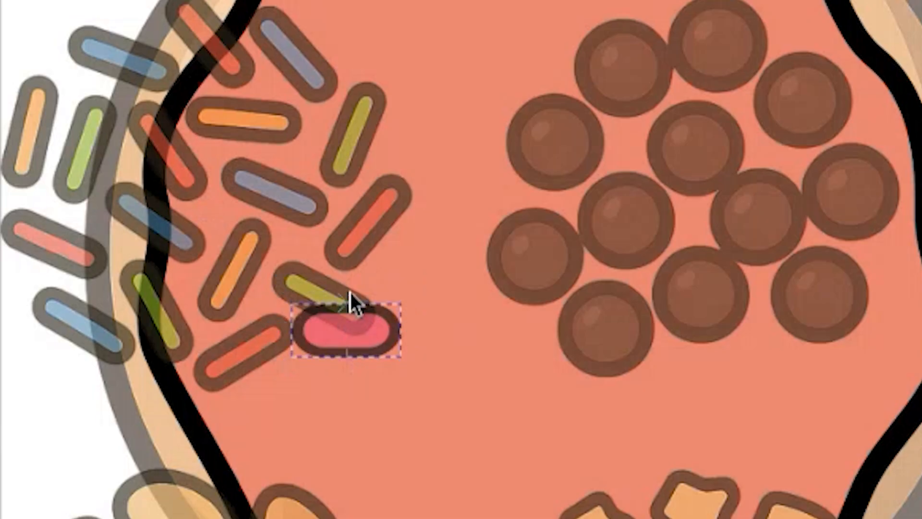
Slim and rotate the rounded rectangle to the green sprinkle's thickness and angle, and move it up among the other reference sprinkles
mouse_move(350, 298)
left_mouse_down()
mouse_move(356, 317)
mouse_move(363, 280)
left_mouse_up()
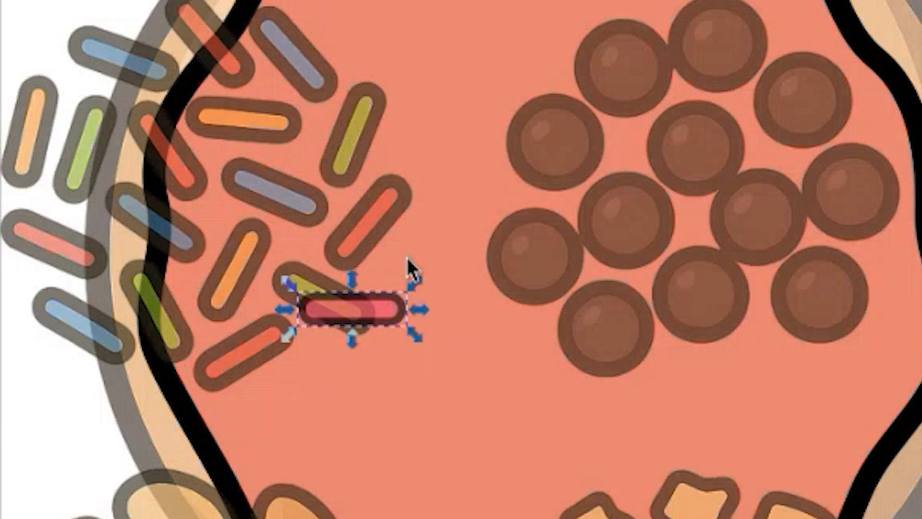
left_click(380, 298)
left_click_drag(416, 283, 433, 320)
key("Escape")
left_click_drag(356, 303, 243, 162)
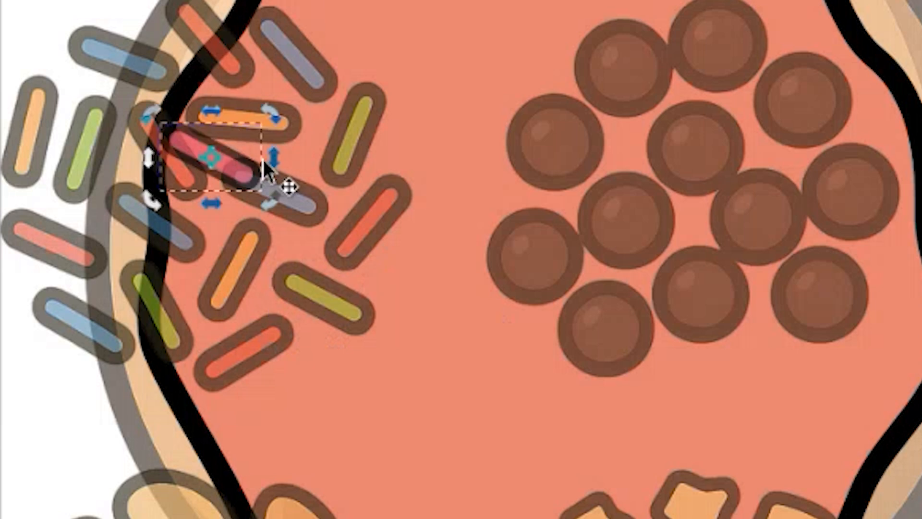